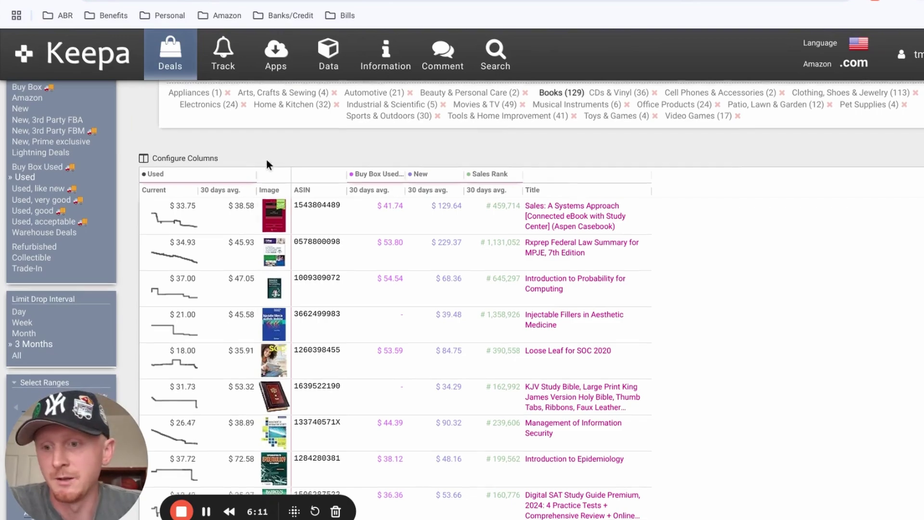
- Try raising the deals filter's maximum price to $159 and set it back to $41
{"action": "scroll", "coordinate": [266, 159], "scroll_direction": "down", "scroll_amount": 2}
{"action": "scroll", "coordinate": [39, 365], "scroll_direction": "down", "scroll_amount": 1}
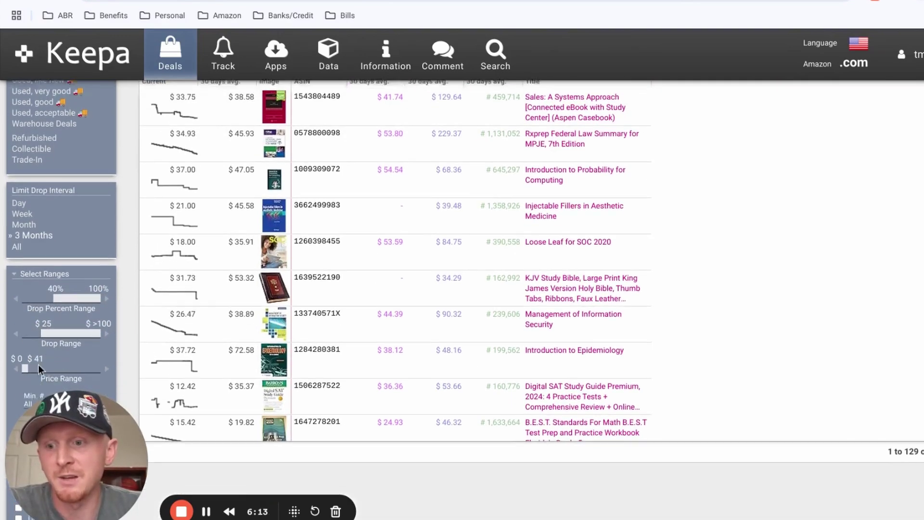
{"action": "left_click_drag", "start_coordinate": [26, 353], "coordinate": [28, 353]}
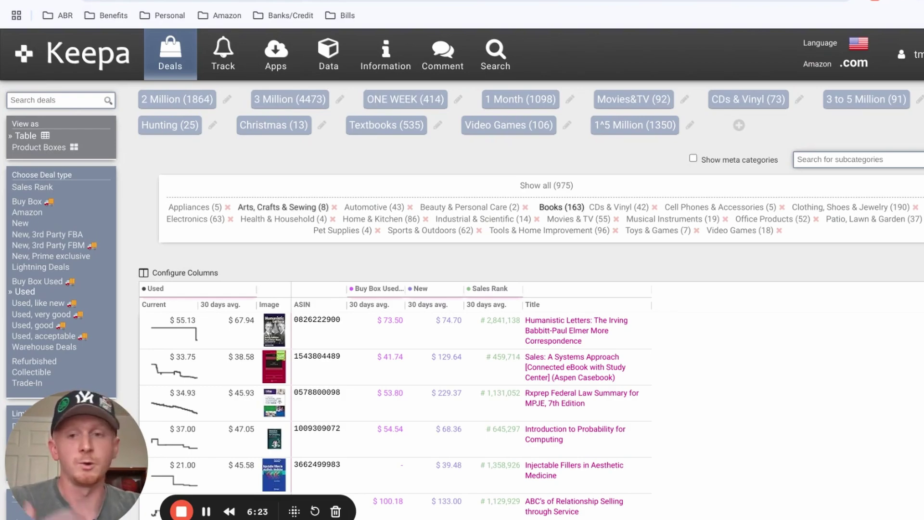
{"action": "scroll", "coordinate": [51, 343], "scroll_direction": "down", "scroll_amount": 5}
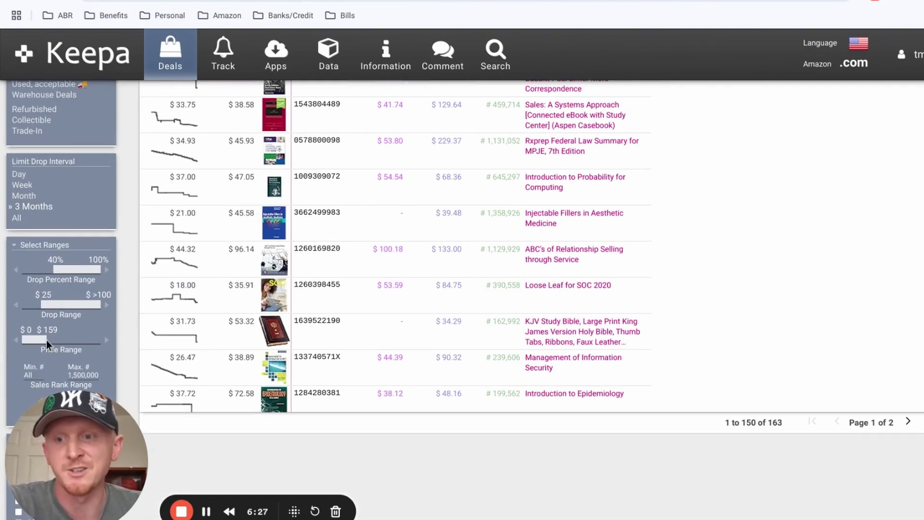
{"action": "left_click_drag", "start_coordinate": [46, 340], "coordinate": [27, 341]}
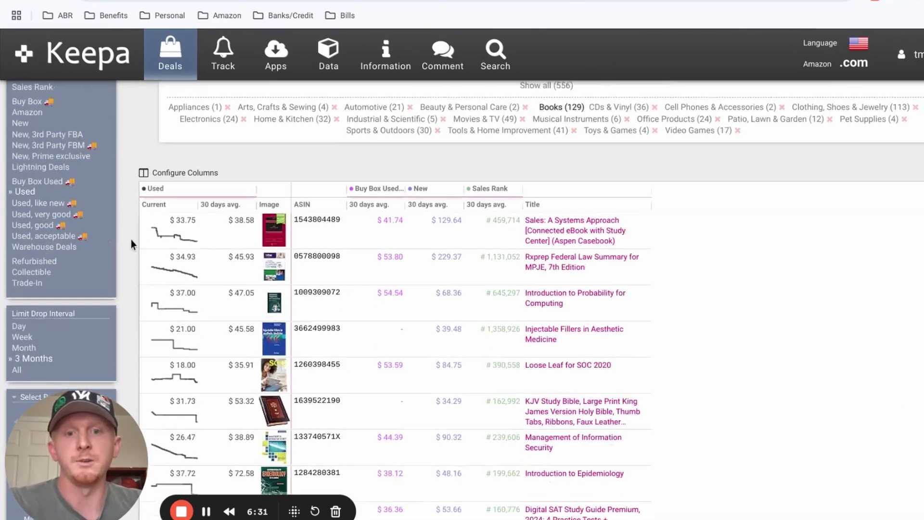
- Open the price history of "Loose Leaf for SOC 2020" from the used book deals
{"action": "scroll", "coordinate": [131, 240], "scroll_direction": "down", "scroll_amount": 2}
{"action": "mouse_move", "coordinate": [568, 170]}
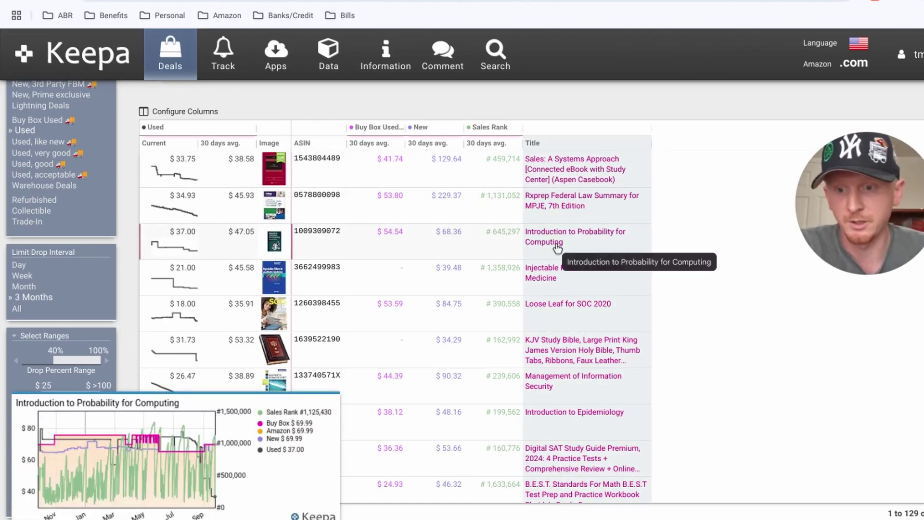
{"action": "scroll", "coordinate": [568, 232], "scroll_direction": "down", "scroll_amount": 1}
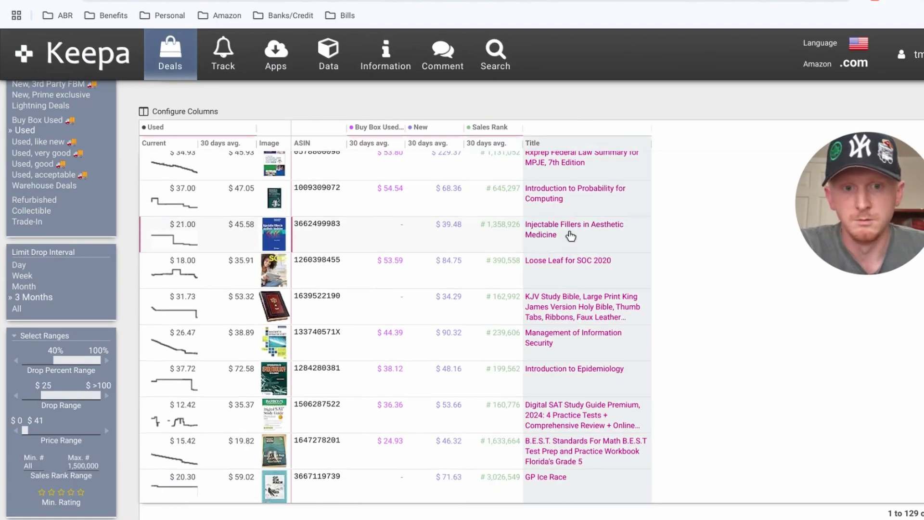
{"action": "left_click", "coordinate": [548, 262]}
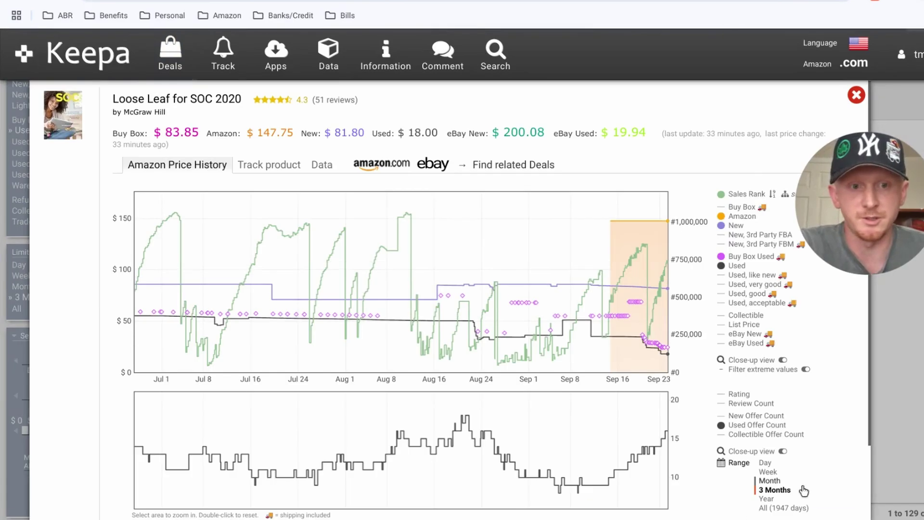
- Compare the book's price and sales rank history over the one-year and all-time ranges
{"action": "left_click", "coordinate": [767, 499]}
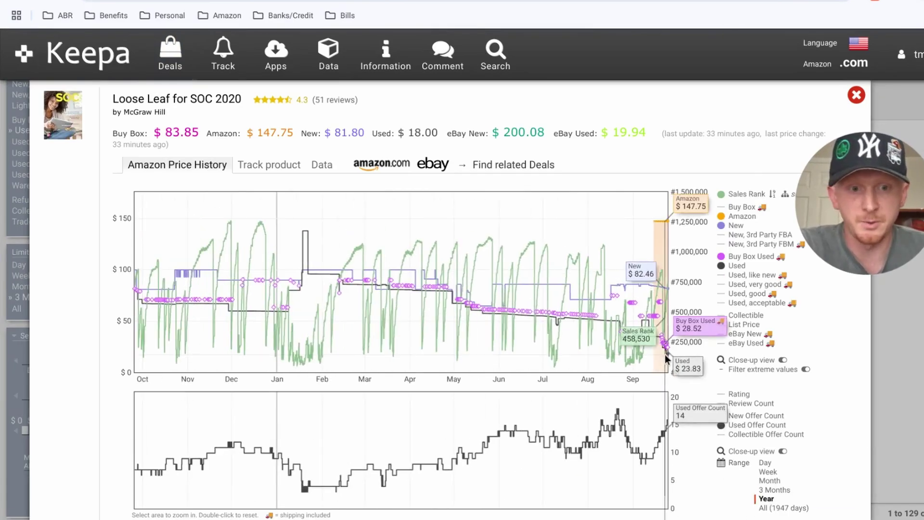
{"action": "left_click", "coordinate": [765, 509]}
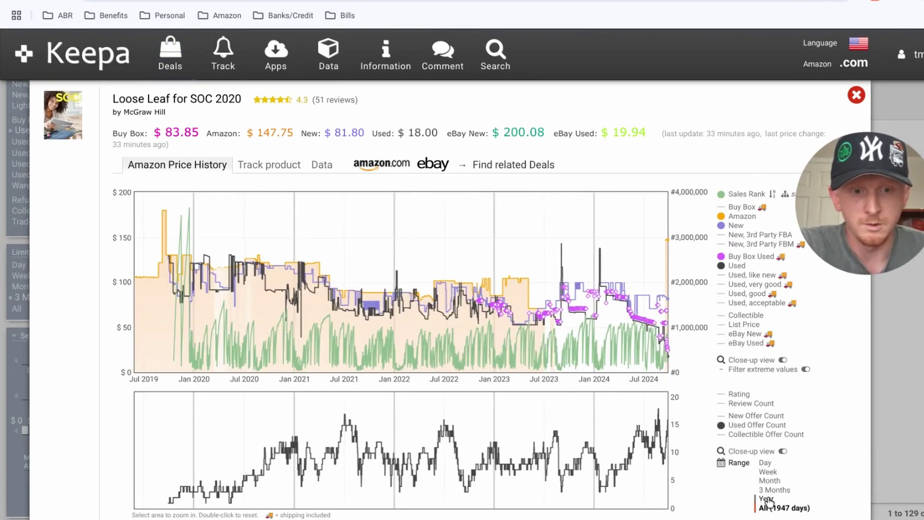
{"action": "left_click", "coordinate": [767, 499]}
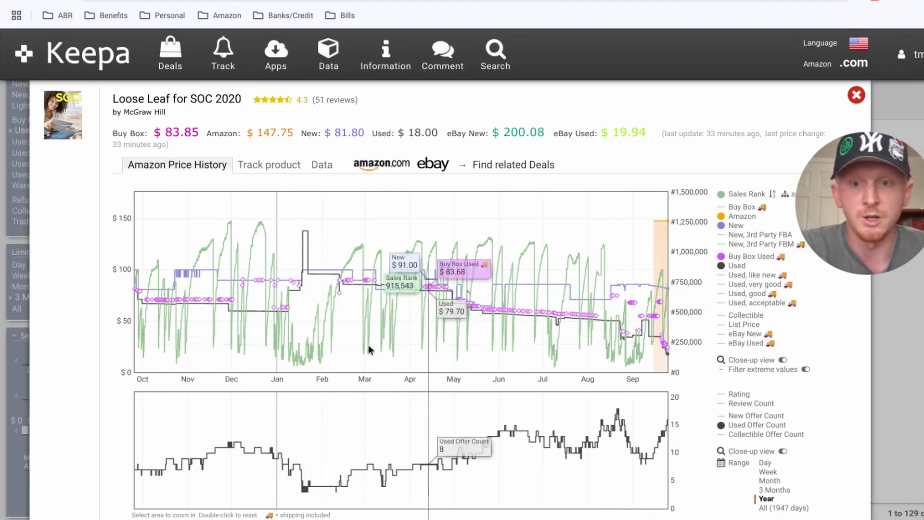
{"action": "left_click", "coordinate": [779, 508]}
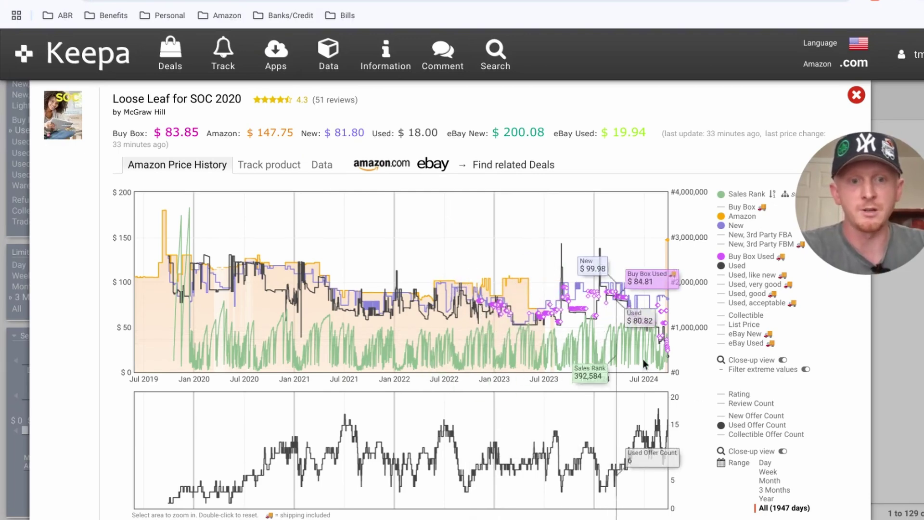
{"action": "left_click", "coordinate": [766, 498]}
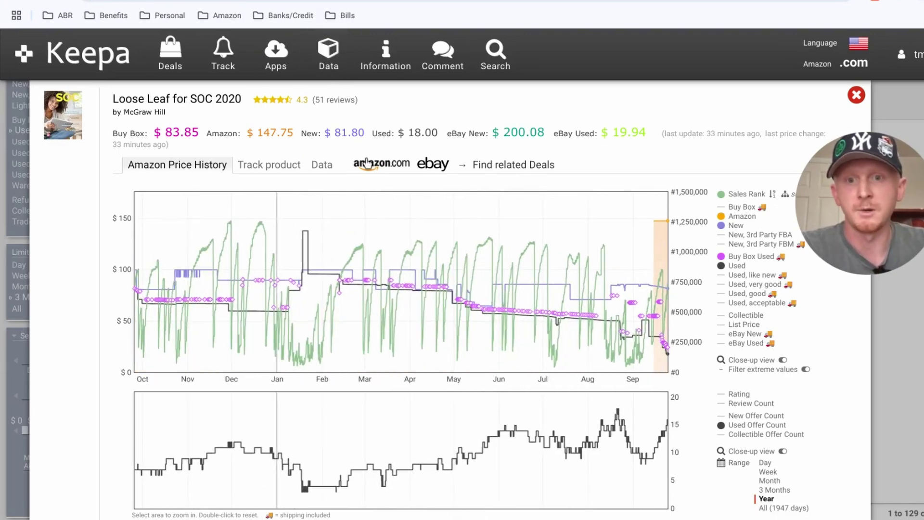
- Open the book's Amazon product page in a new tab and display its full offer list
{"action": "right_click", "coordinate": [371, 171]}
{"action": "key", "text": "Escape"}
{"action": "key", "text": "ctrl+Tab"}
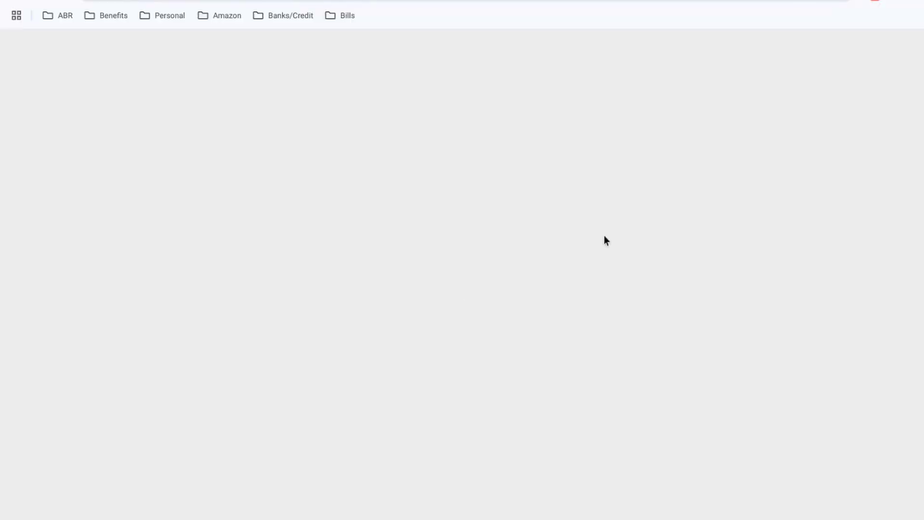
{"action": "left_click", "coordinate": [854, 237]}
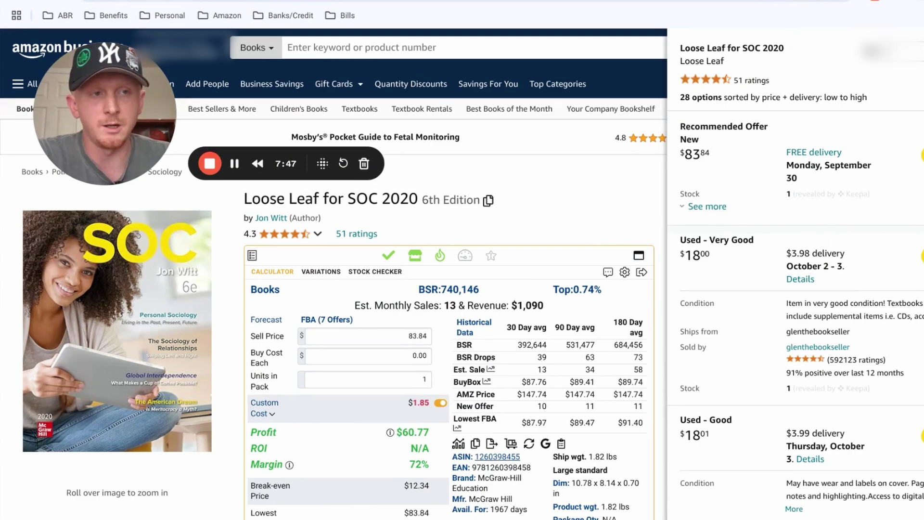
- Filter the offers to used copies with Prime delivery, review them and close the offer list
{"action": "left_click", "coordinate": [907, 51]}
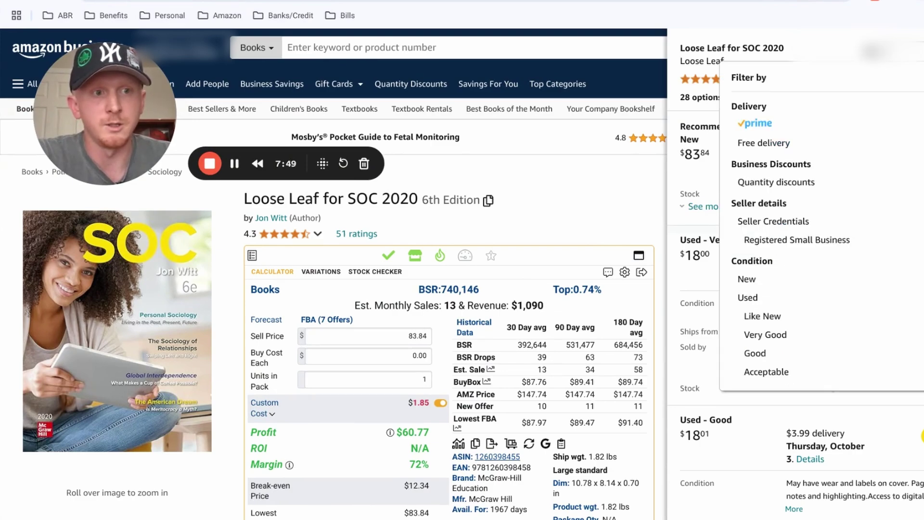
{"action": "left_click", "coordinate": [835, 302]}
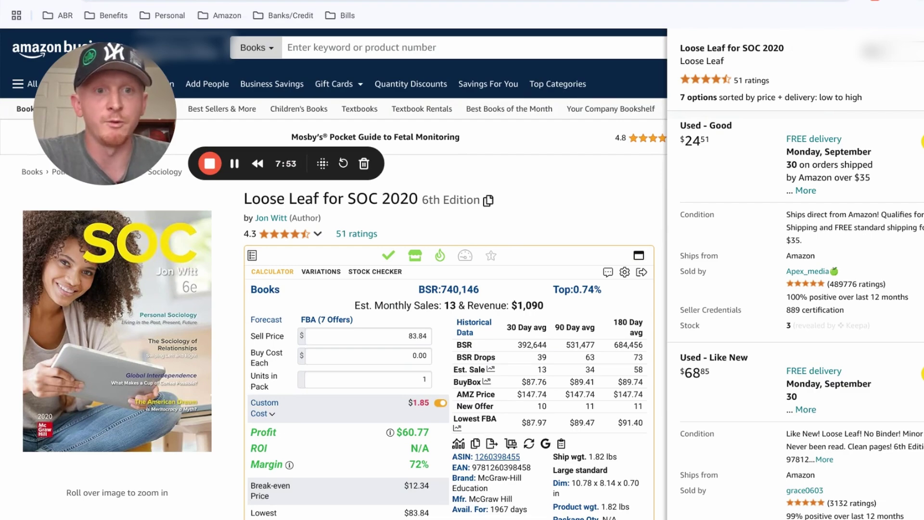
{"action": "scroll", "coordinate": [700, 296], "scroll_direction": "down", "scroll_amount": 2}
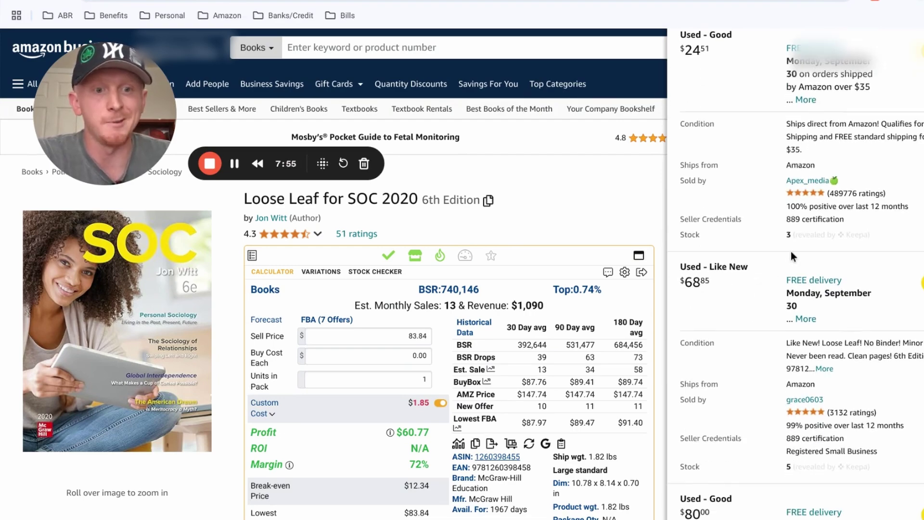
{"action": "scroll", "coordinate": [788, 255], "scroll_direction": "up", "scroll_amount": 2}
{"action": "left_click", "coordinate": [907, 52]}
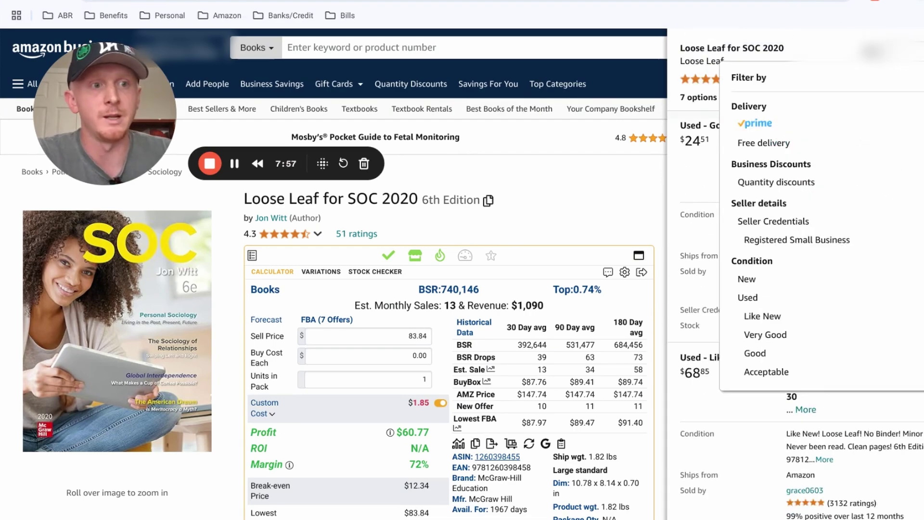
{"action": "left_click", "coordinate": [471, 409]}
{"action": "left_click", "coordinate": [472, 409]}
- Review the Keepa price history on the product page over one year and all time, and zoom in on November to September
{"action": "scroll", "coordinate": [472, 409], "scroll_direction": "down", "scroll_amount": 10}
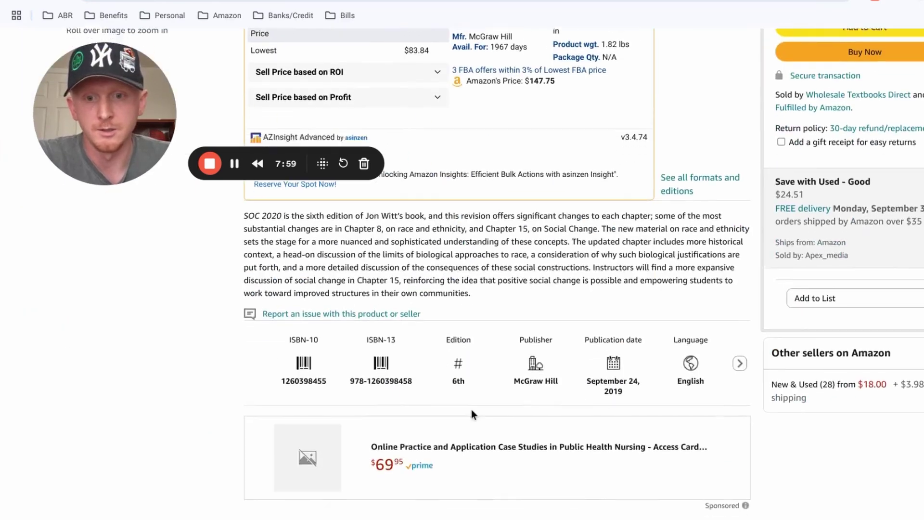
{"action": "scroll", "coordinate": [481, 417], "scroll_direction": "down", "scroll_amount": 4}
{"action": "scroll", "coordinate": [561, 502], "scroll_direction": "down", "scroll_amount": 1}
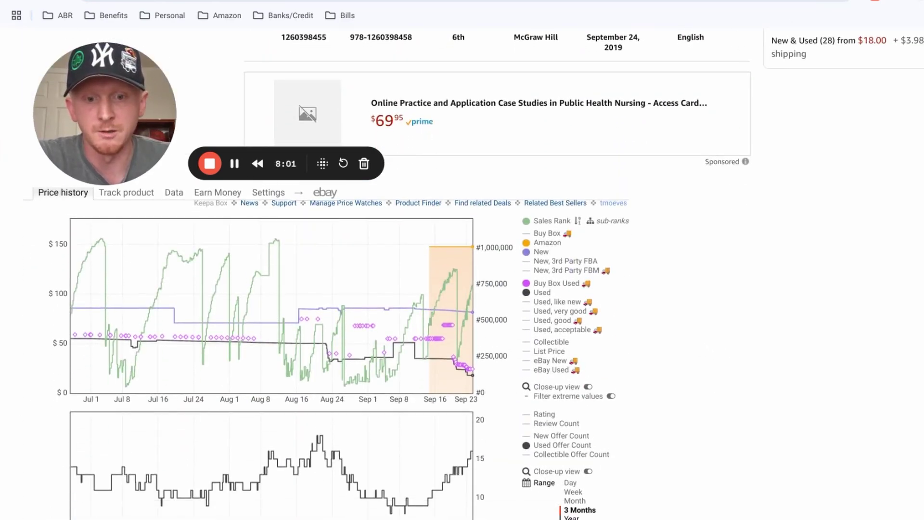
{"action": "left_click", "coordinate": [571, 519]}
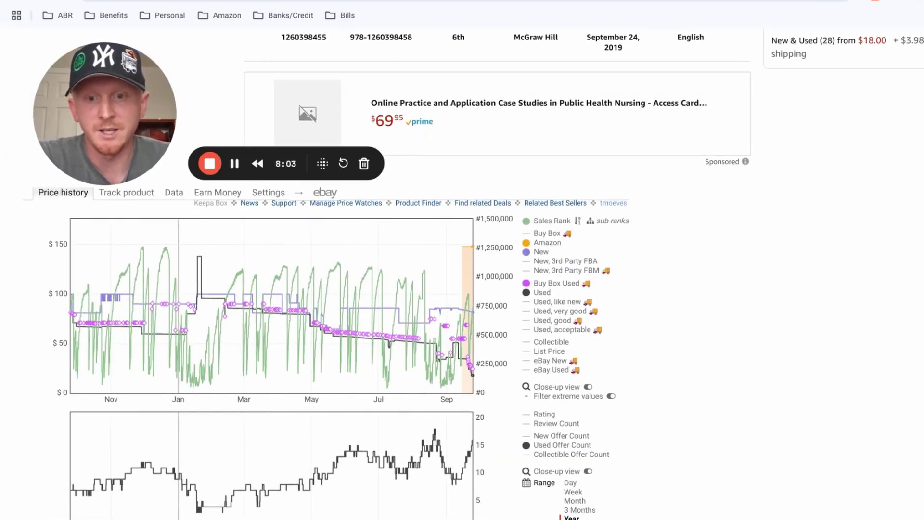
{"action": "left_click", "coordinate": [572, 519]}
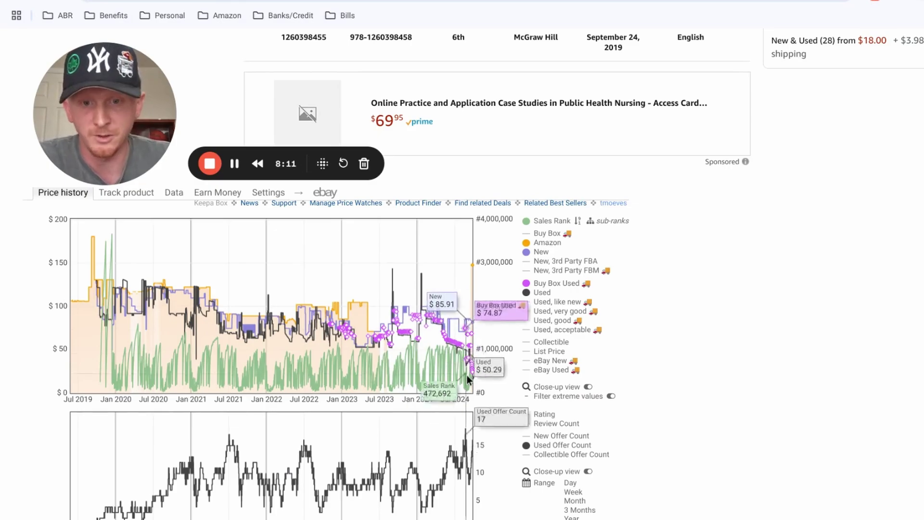
{"action": "left_click_drag", "start_coordinate": [404, 380], "coordinate": [477, 381]}
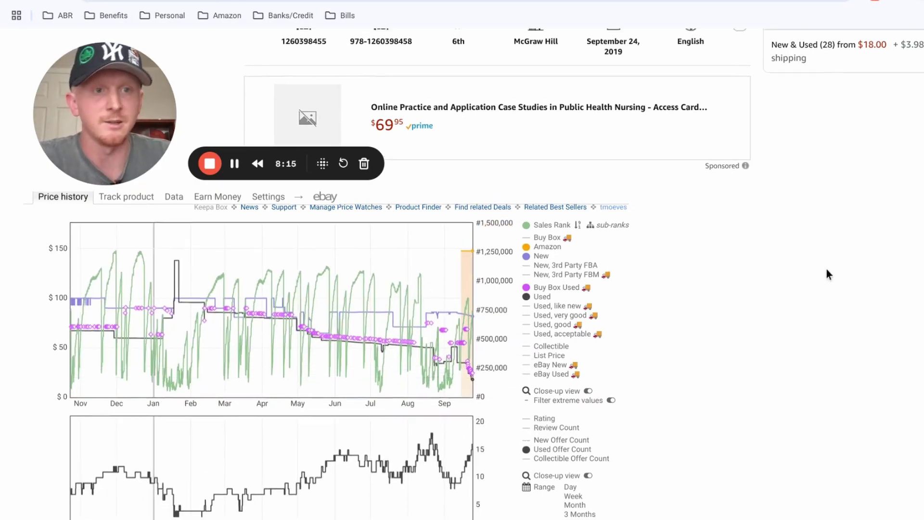
{"action": "scroll", "coordinate": [888, 409], "scroll_direction": "up", "scroll_amount": 7}
{"action": "scroll", "coordinate": [287, 421], "scroll_direction": "down", "scroll_amount": 5}
{"action": "scroll", "coordinate": [444, 302], "scroll_direction": "up", "scroll_amount": 15}
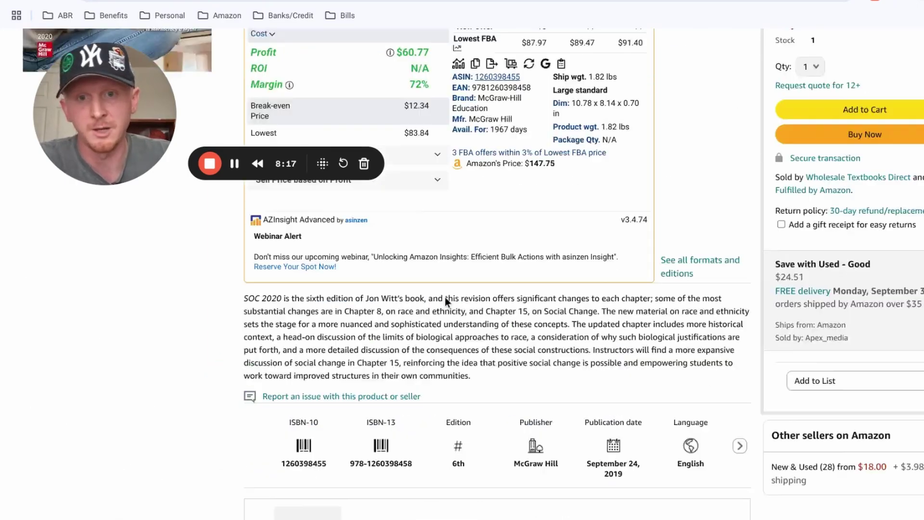
{"action": "scroll", "coordinate": [628, 332], "scroll_direction": "down", "scroll_amount": 2}
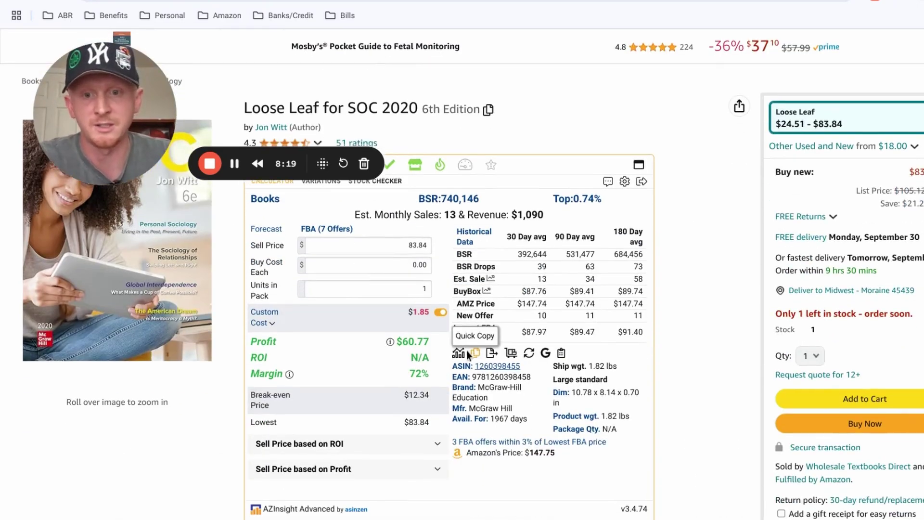
{"action": "double_click", "coordinate": [501, 377]}
{"action": "right_click", "coordinate": [498, 381]}
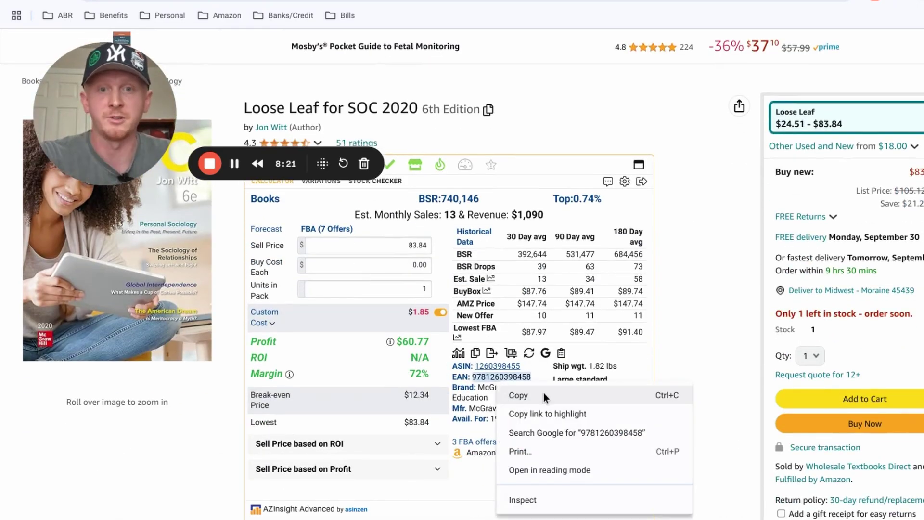
{"action": "left_click", "coordinate": [415, 85]}
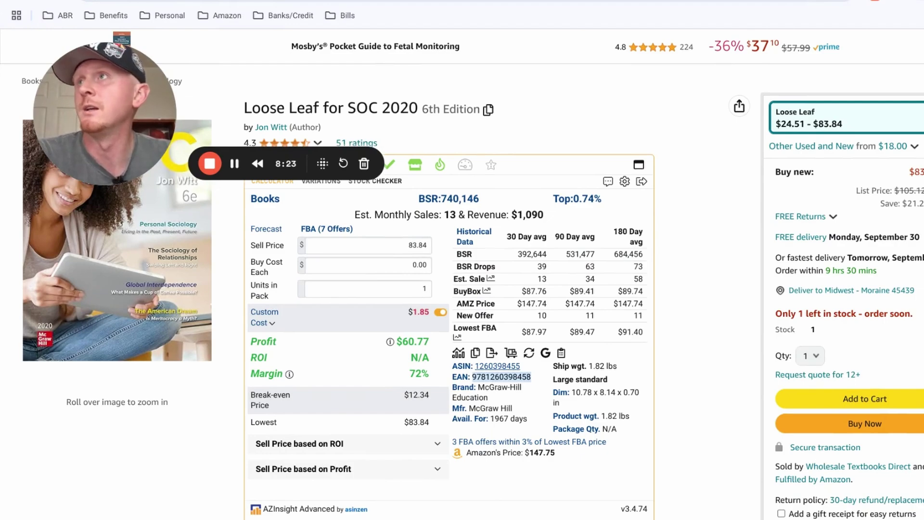
{"action": "left_click_drag", "start_coordinate": [1, 128], "coordinate": [414, 1]}
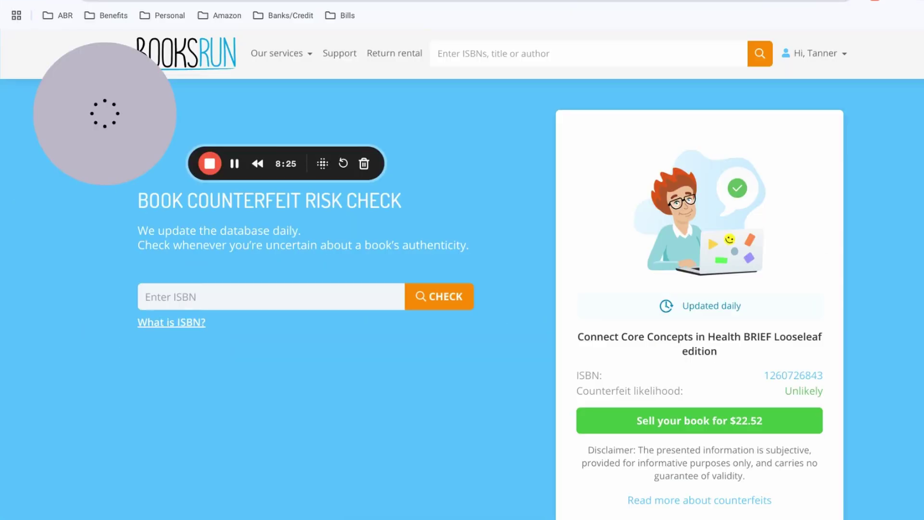
{"action": "left_click", "coordinate": [230, 301]}
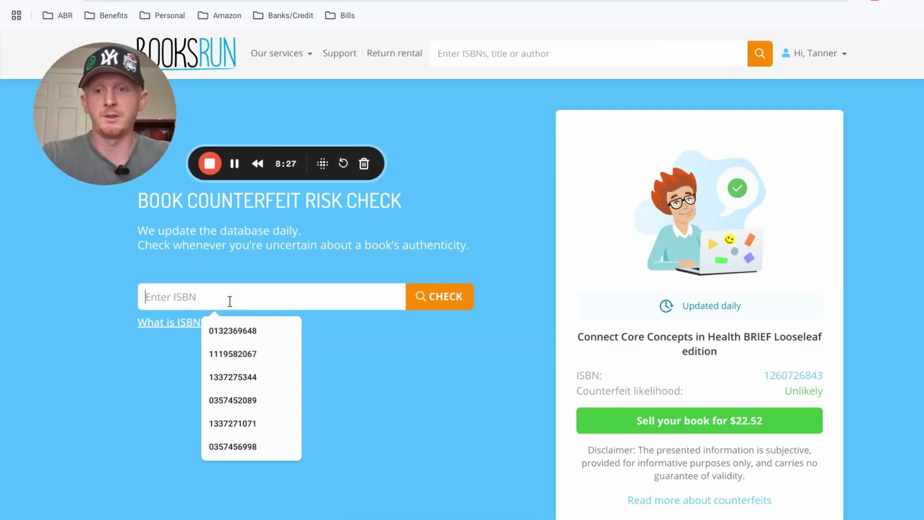
{"action": "key", "text": "ctrl+v"}
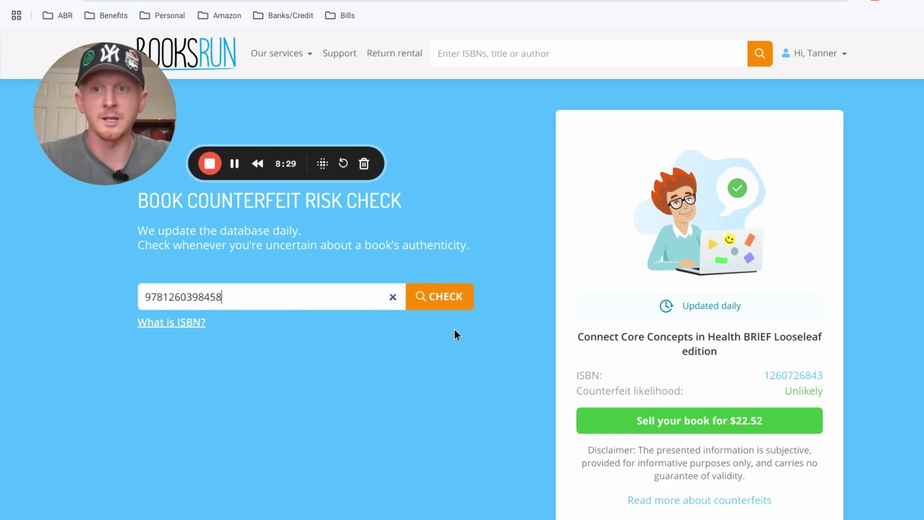
{"action": "left_click", "coordinate": [451, 301]}
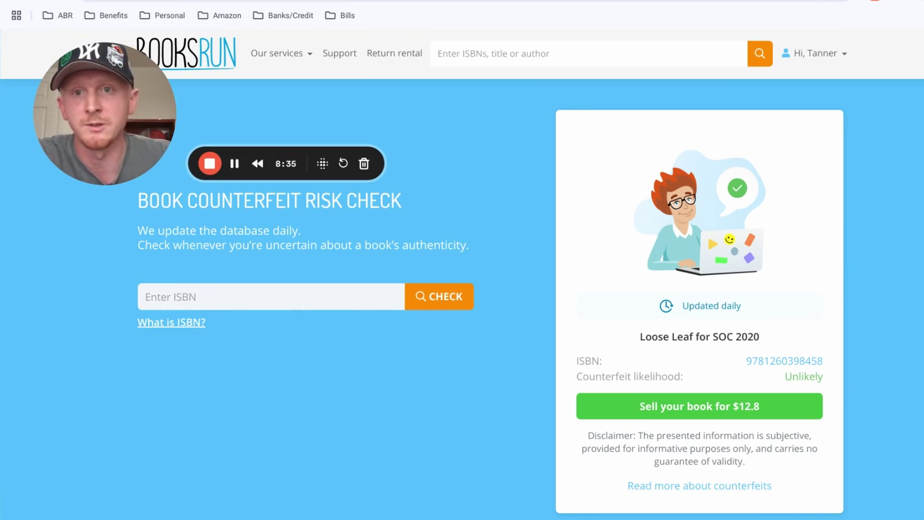
- Return to the Loose Leaf for SOC 2020 product page and calculate its profit with a $22.36 buy cost and a $90 sell price
{"action": "key", "text": "ctrl+Tab"}
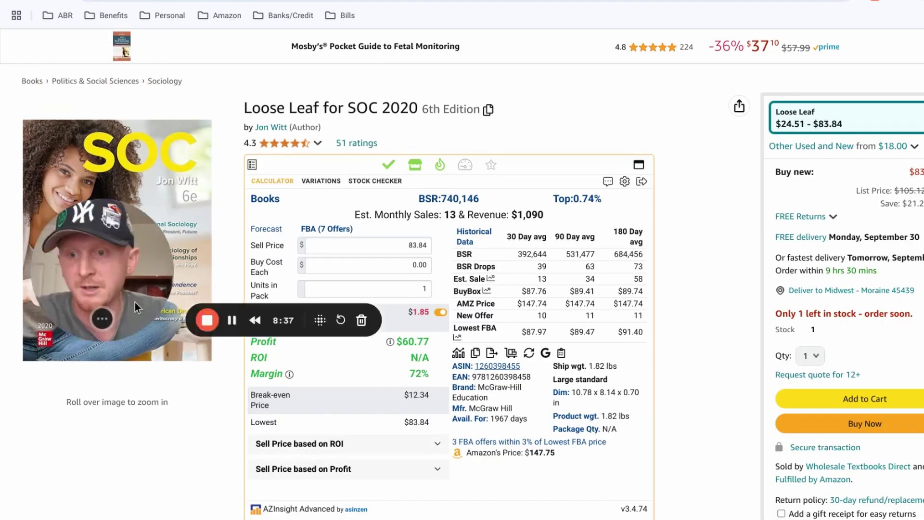
{"action": "scroll", "coordinate": [679, 257], "scroll_direction": "down", "scroll_amount": 4}
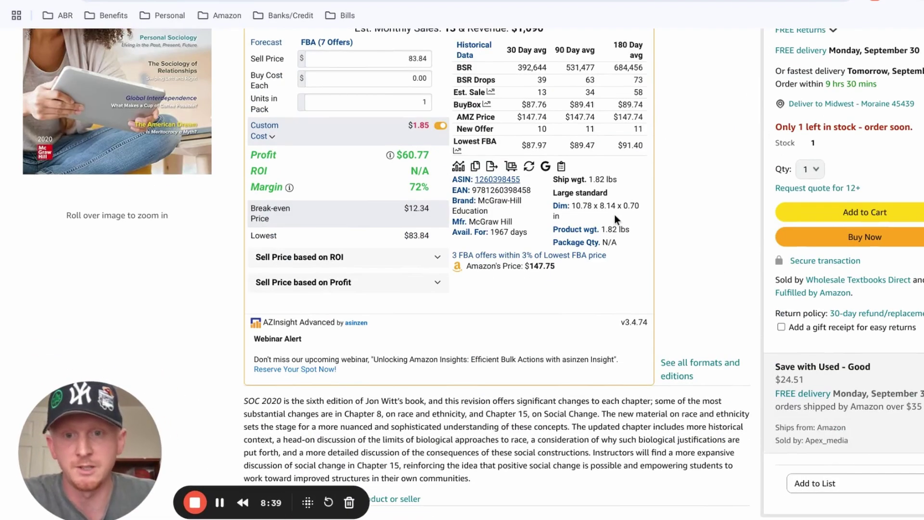
{"action": "scroll", "coordinate": [724, 317], "scroll_direction": "down", "scroll_amount": 3}
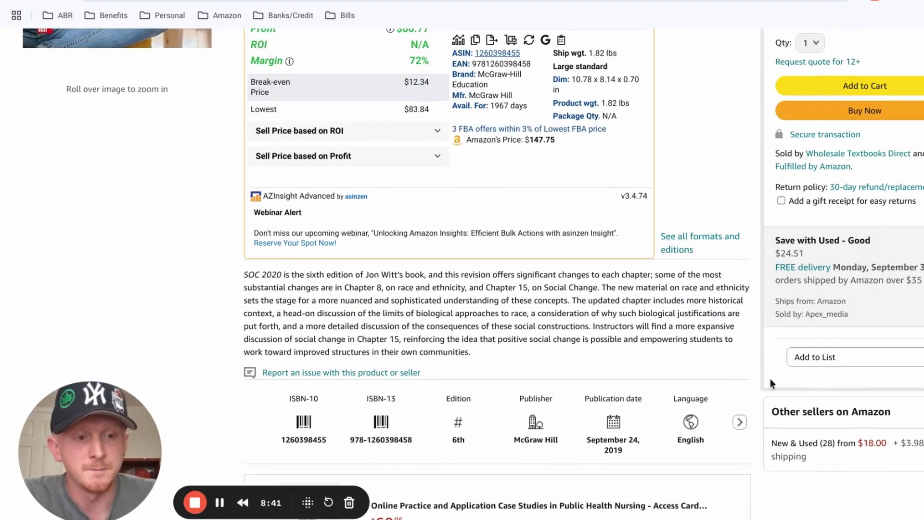
{"action": "scroll", "coordinate": [770, 382], "scroll_direction": "up", "scroll_amount": 8}
{"action": "left_click", "coordinate": [424, 357]}
{"action": "type", "text": "1"}
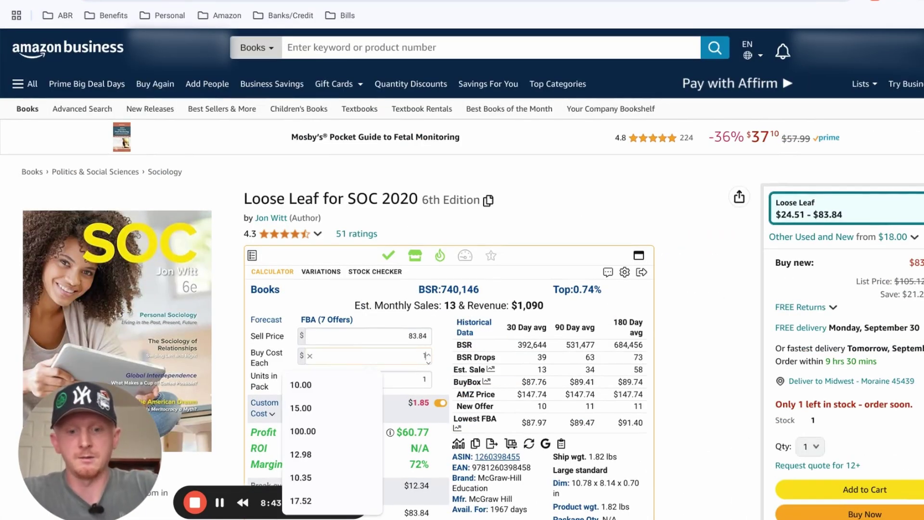
{"action": "type", "text": "8"}
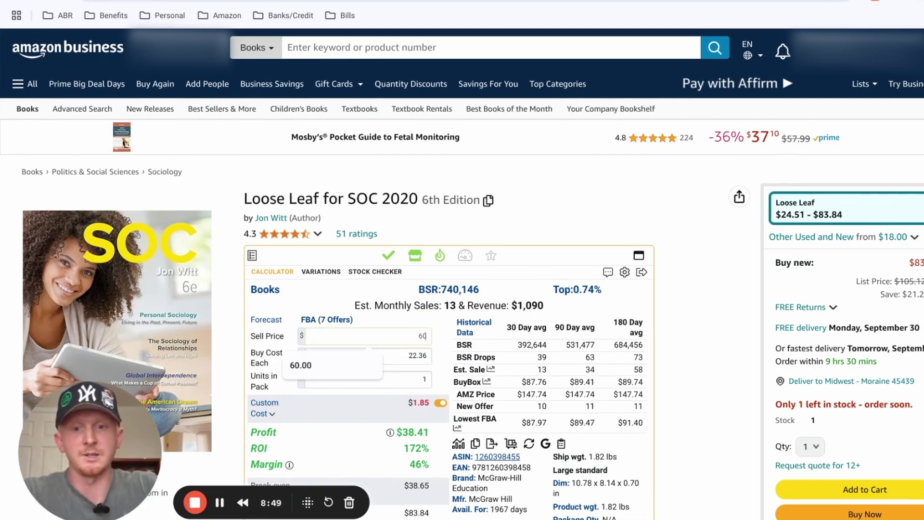
- Review the book's Keepa price history over the past year
{"action": "scroll", "coordinate": [710, 259], "scroll_direction": "down", "scroll_amount": 2}
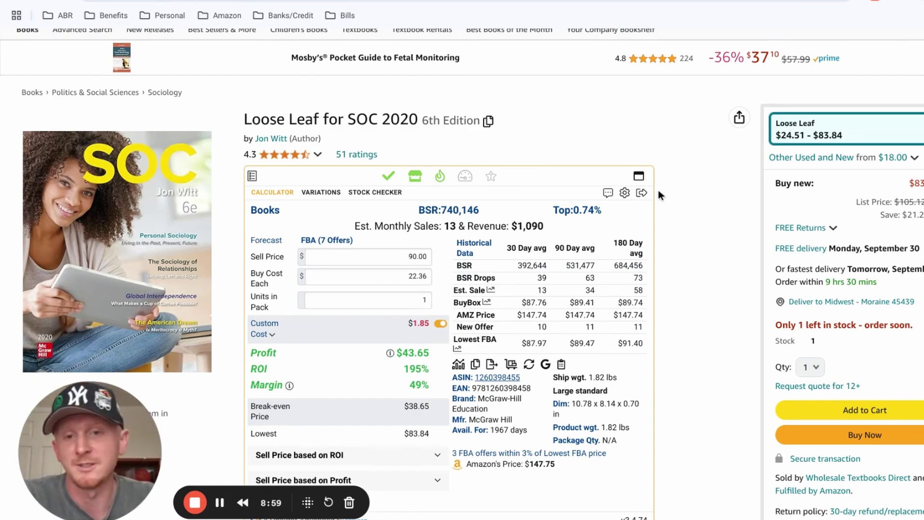
{"action": "scroll", "coordinate": [664, 231], "scroll_direction": "down", "scroll_amount": 3}
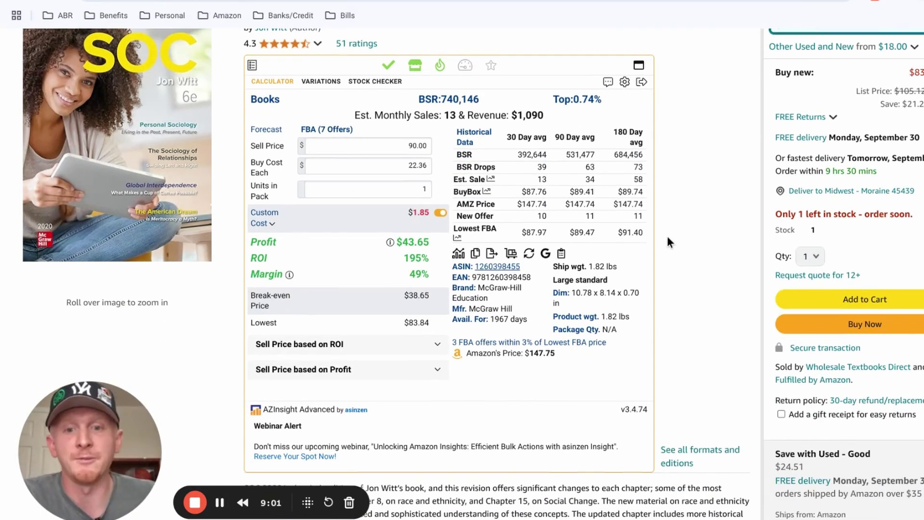
{"action": "scroll", "coordinate": [667, 236], "scroll_direction": "down", "scroll_amount": 15}
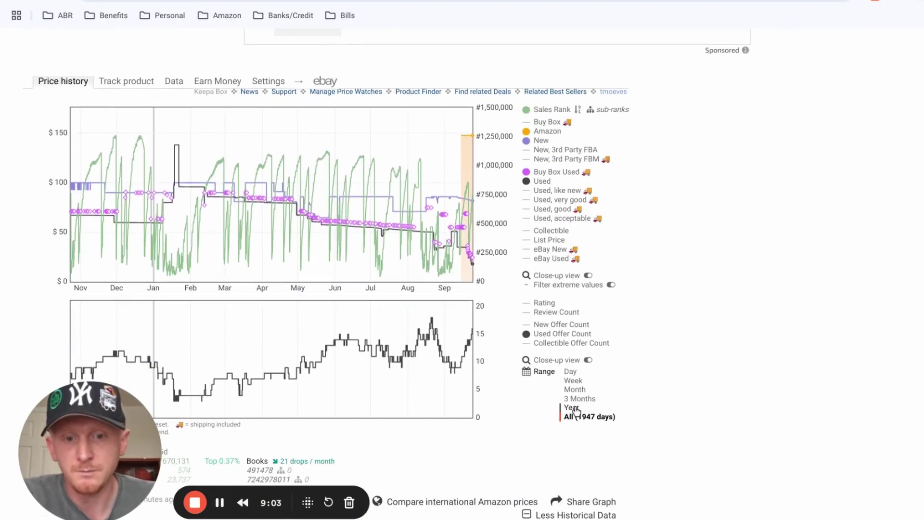
{"action": "left_click", "coordinate": [573, 408]}
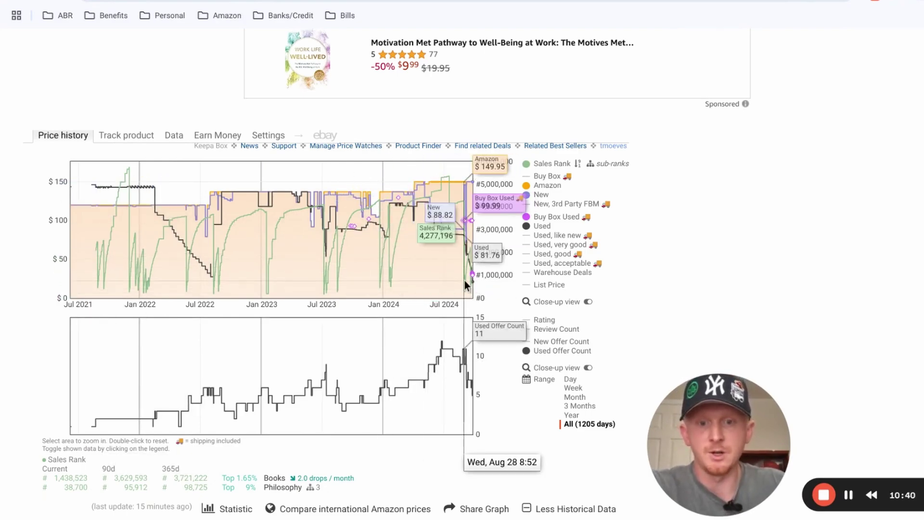
- Open the new and used offers for Introduction to Philosophy and filter them to new copies
{"action": "scroll", "coordinate": [467, 283], "scroll_direction": "up", "scroll_amount": 1}
{"action": "scroll", "coordinate": [468, 284], "scroll_direction": "up", "scroll_amount": 10}
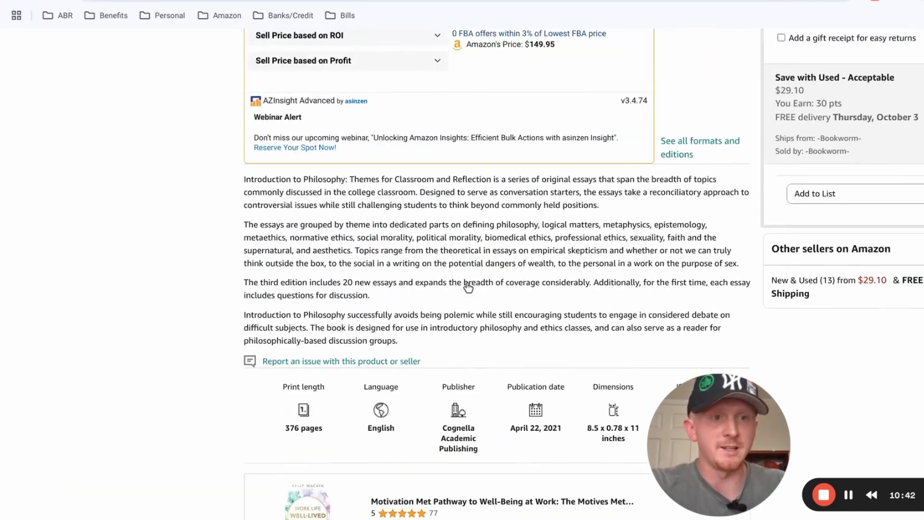
{"action": "left_click", "coordinate": [864, 289]}
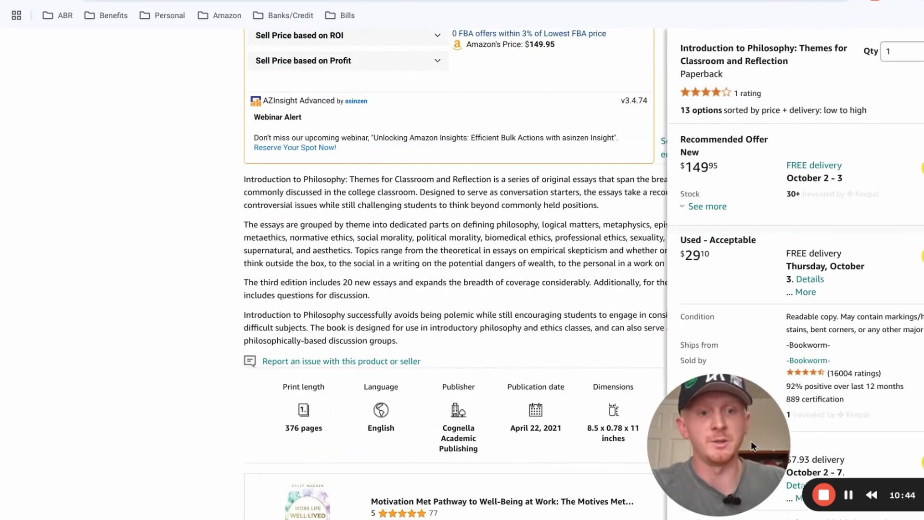
{"action": "left_click_drag", "start_coordinate": [751, 440], "coordinate": [146, 355]}
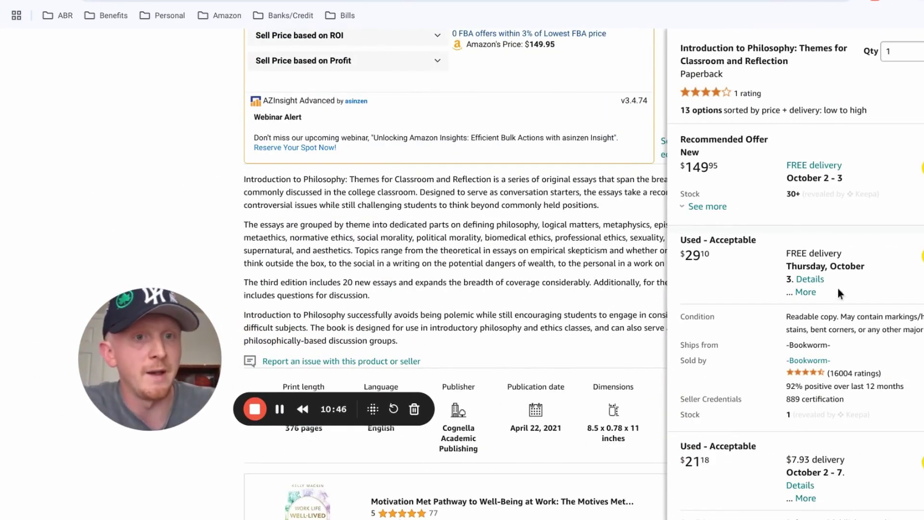
{"action": "left_click", "coordinate": [920, 110]}
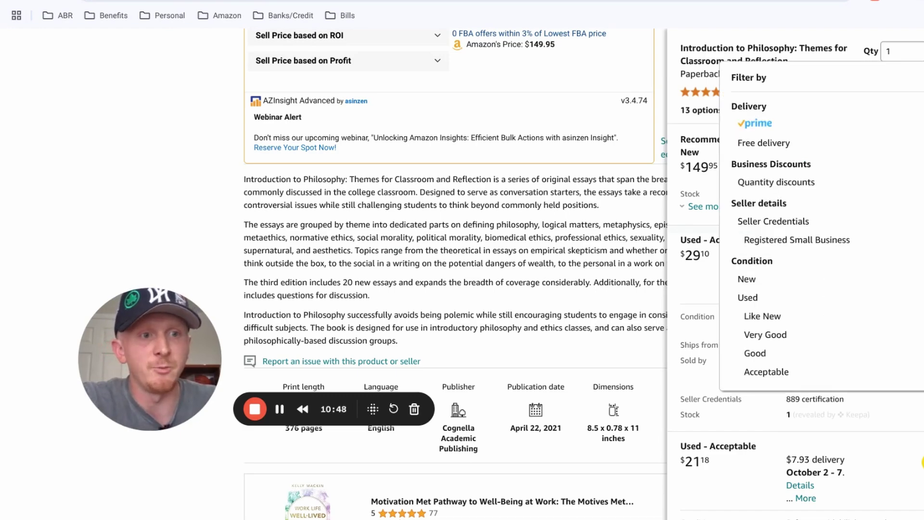
{"action": "left_click", "coordinate": [774, 279]}
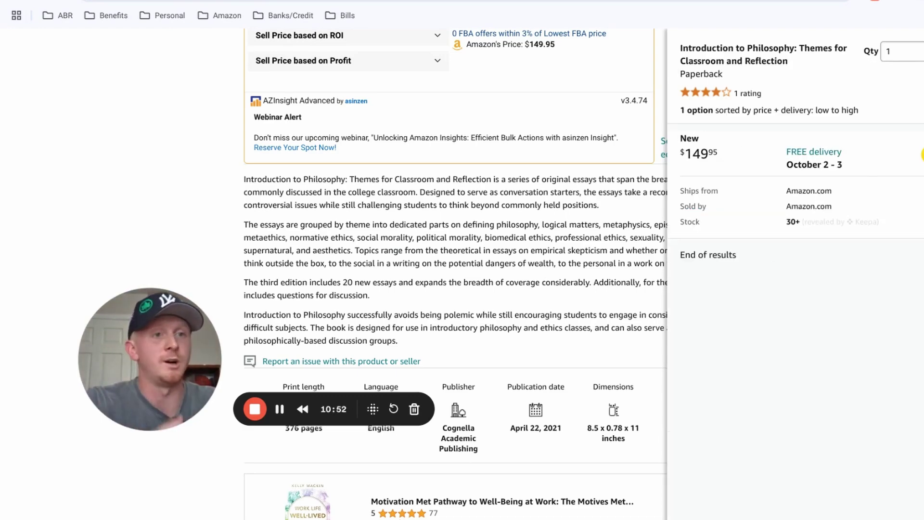
- Remove the new-condition filter and review the prices, delivery costs and sellers of the used offers
{"action": "left_click", "coordinate": [922, 154]}
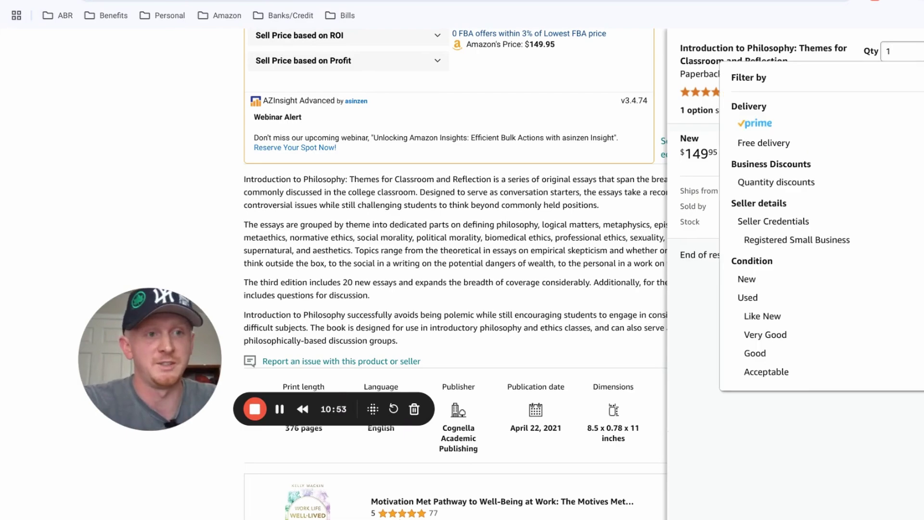
{"action": "left_click", "coordinate": [822, 320]}
{"action": "scroll", "coordinate": [754, 330], "scroll_direction": "down", "scroll_amount": 5}
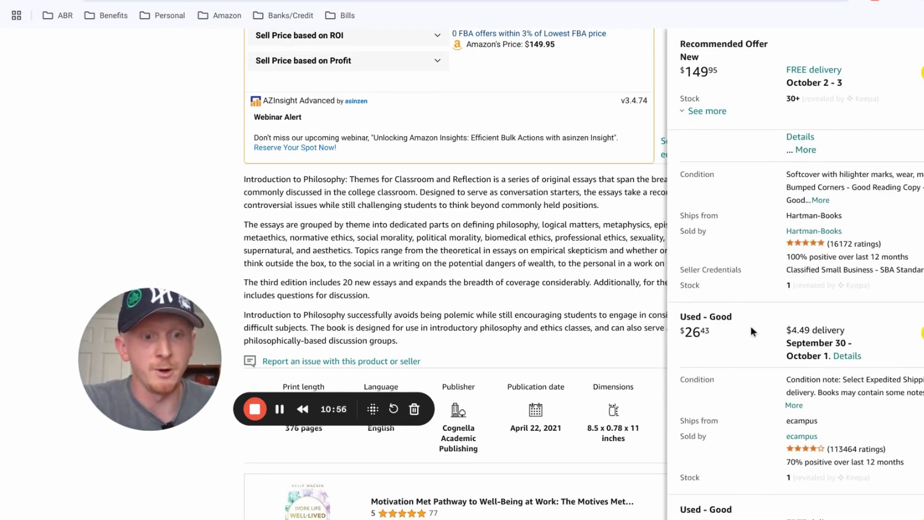
{"action": "scroll", "coordinate": [753, 327], "scroll_direction": "down", "scroll_amount": 3}
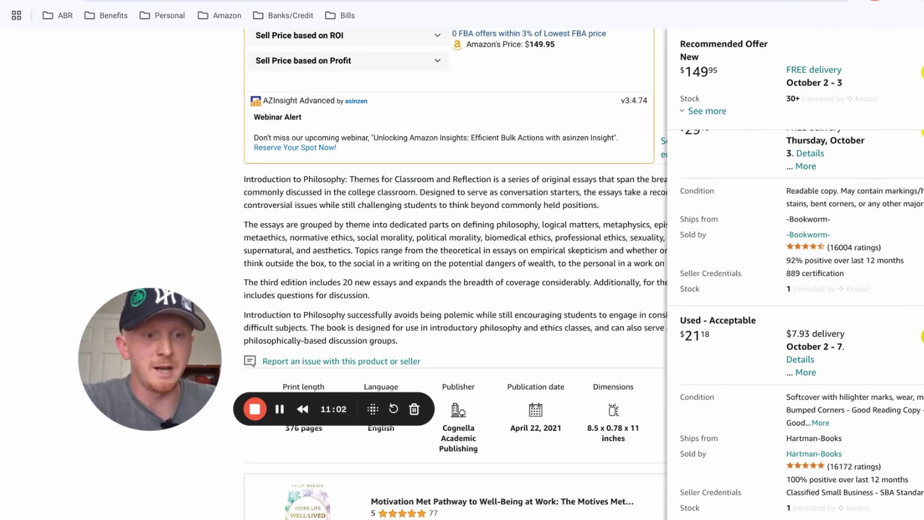
{"action": "scroll", "coordinate": [785, 396], "scroll_direction": "down", "scroll_amount": 5}
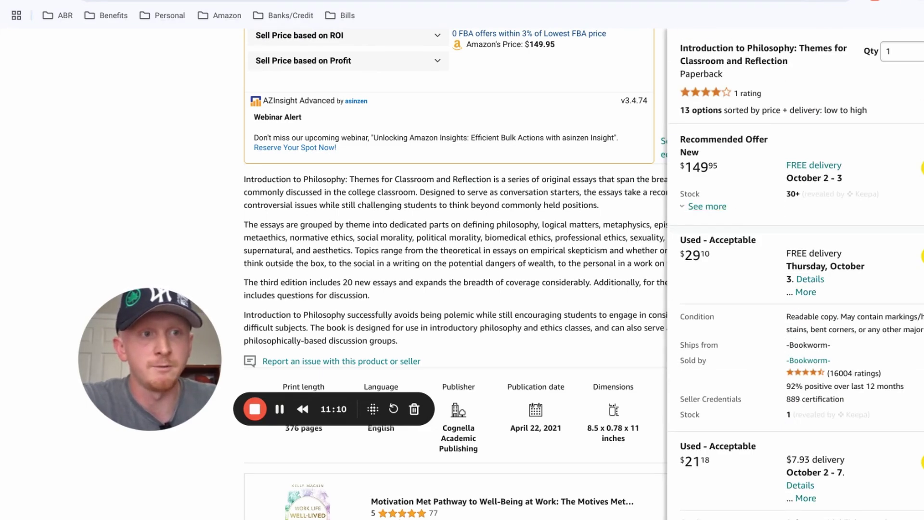
- Close the offer list and set the buy cost in the profit calculator to 36.63+4.49
{"action": "left_click", "coordinate": [427, 218]}
{"action": "scroll", "coordinate": [427, 218], "scroll_direction": "up", "scroll_amount": 10}
{"action": "scroll", "coordinate": [426, 218], "scroll_direction": "down", "scroll_amount": 3}
{"action": "type", "text": "36.63+4"}
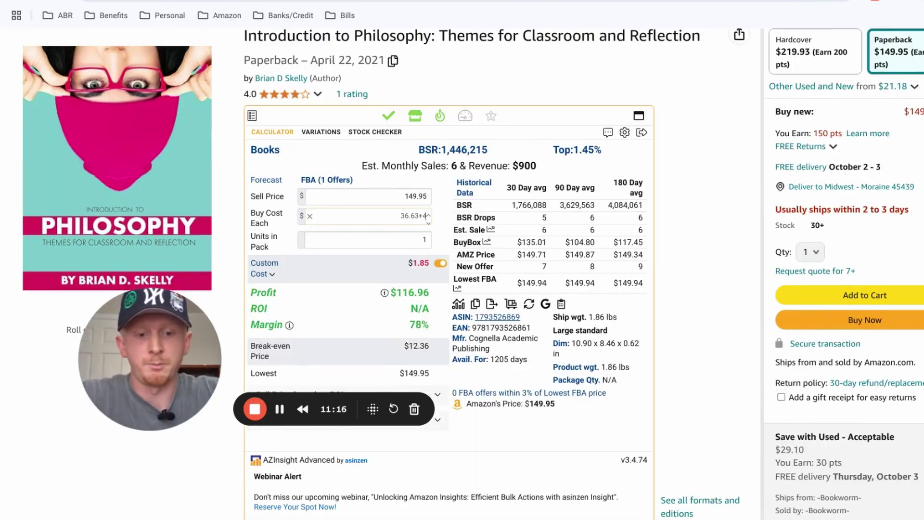
{"action": "type", "text": ".49"}
{"action": "left_click", "coordinate": [706, 248]}
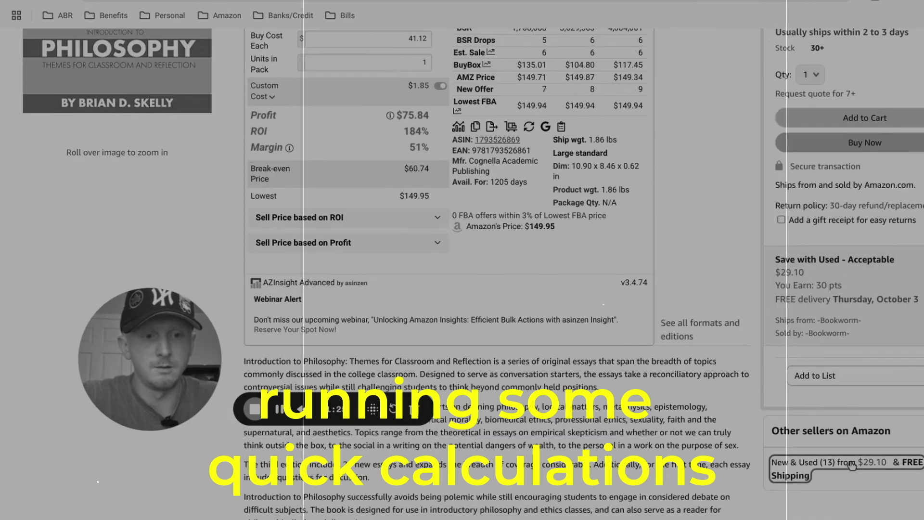
- Recheck the new and used offers and set the buy cost to 26.43+4.43
{"action": "left_click", "coordinate": [852, 462]}
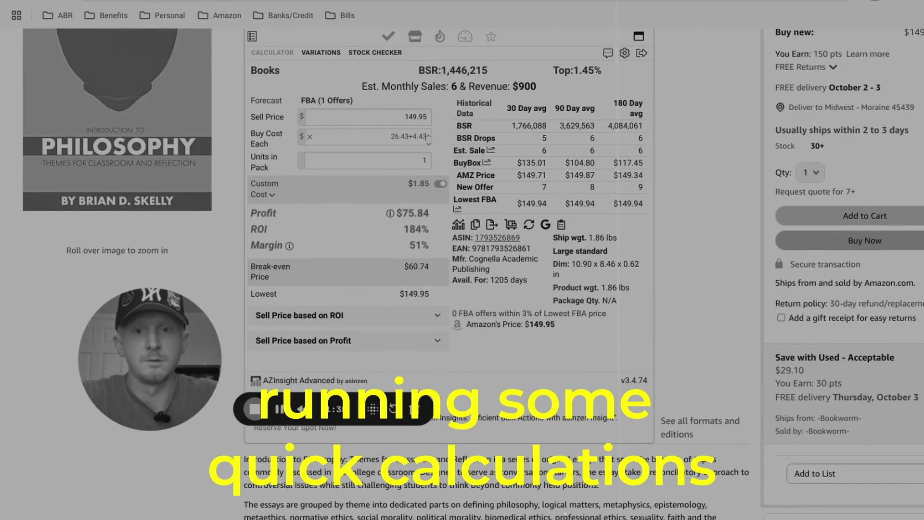
{"action": "key", "text": "Return"}
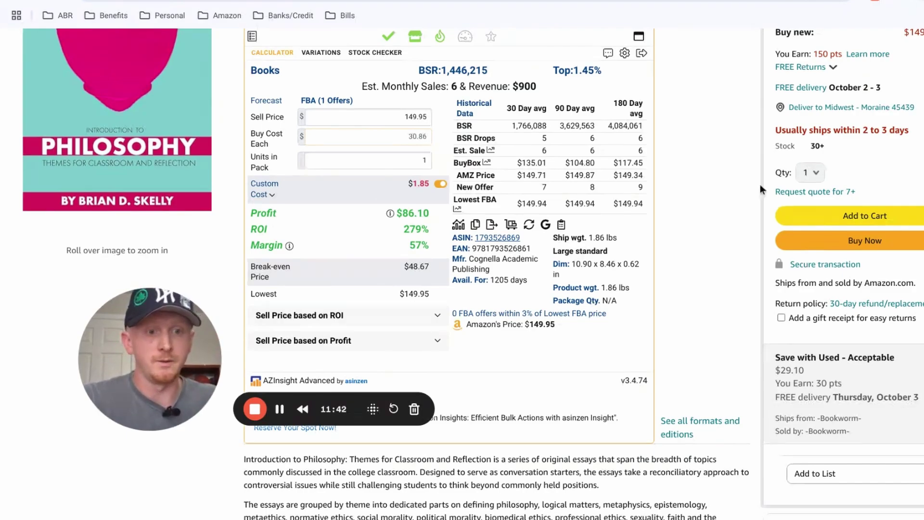
- Check the used price in the Keepa history and calculate the profit at a sell price of $125
{"action": "scroll", "coordinate": [677, 248], "scroll_direction": "down", "scroll_amount": 14}
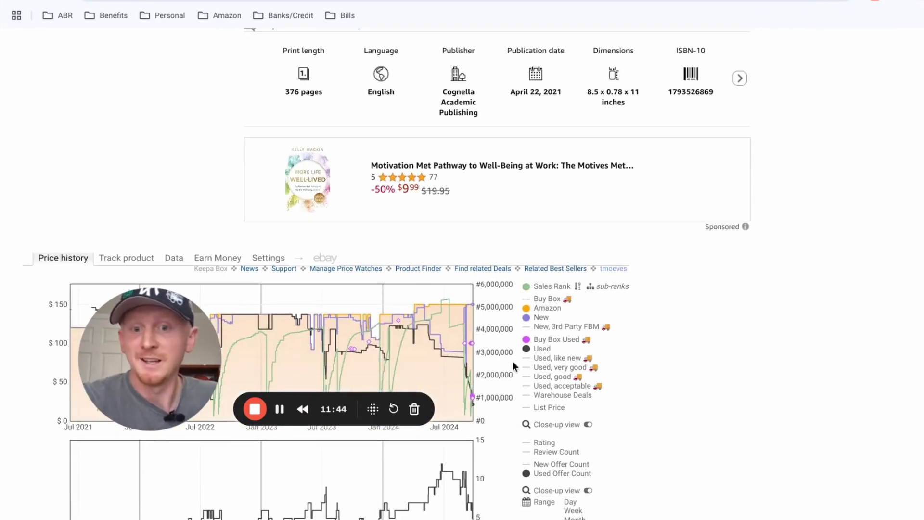
{"action": "scroll", "coordinate": [567, 385], "scroll_direction": "down", "scroll_amount": 3}
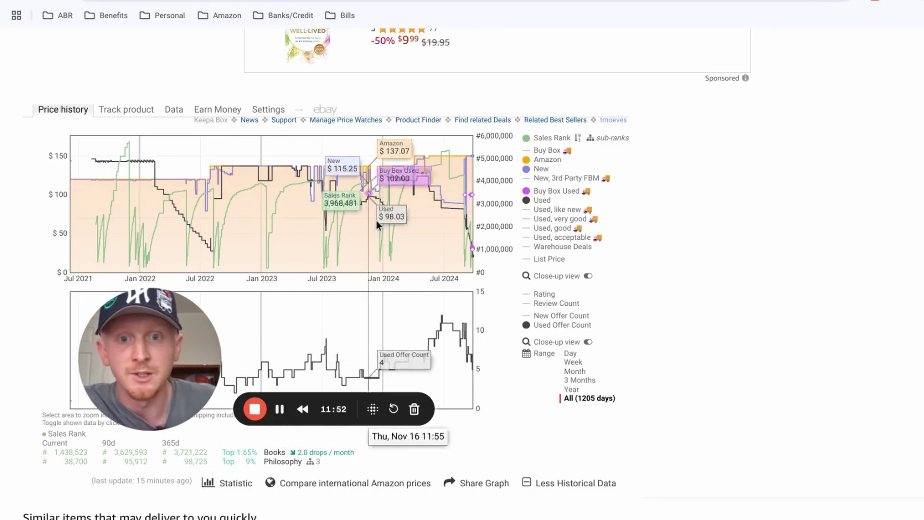
{"action": "scroll", "coordinate": [596, 291], "scroll_direction": "up", "scroll_amount": 2}
{"action": "scroll", "coordinate": [596, 291], "scroll_direction": "up", "scroll_amount": 15}
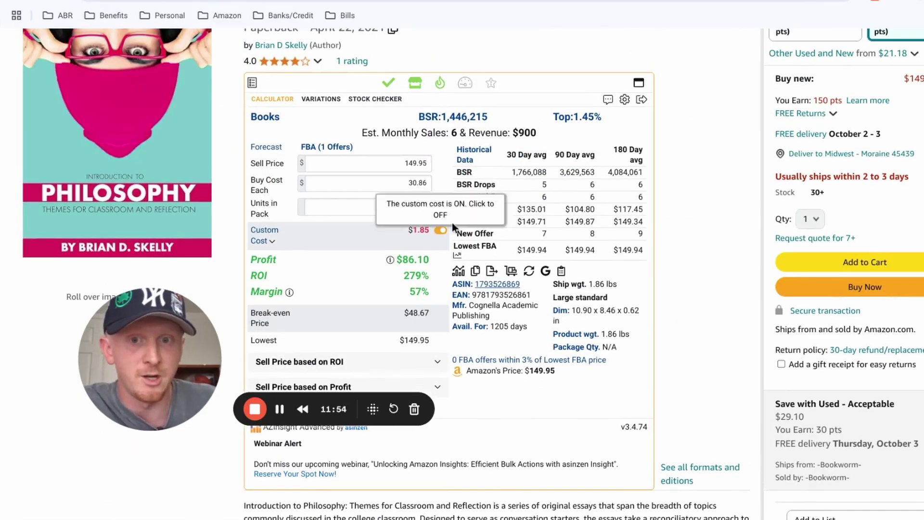
{"action": "left_click", "coordinate": [419, 183]}
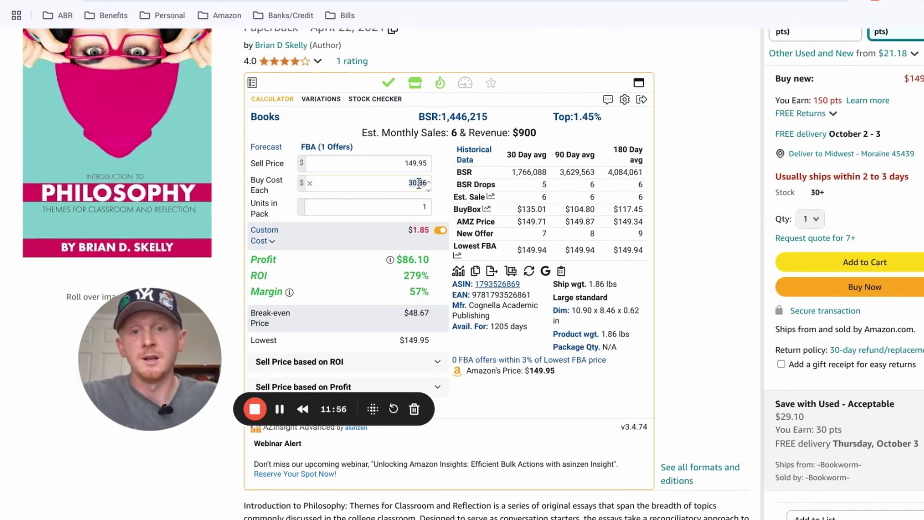
{"action": "double_click", "coordinate": [417, 163]}
{"action": "type", "text": "125"}
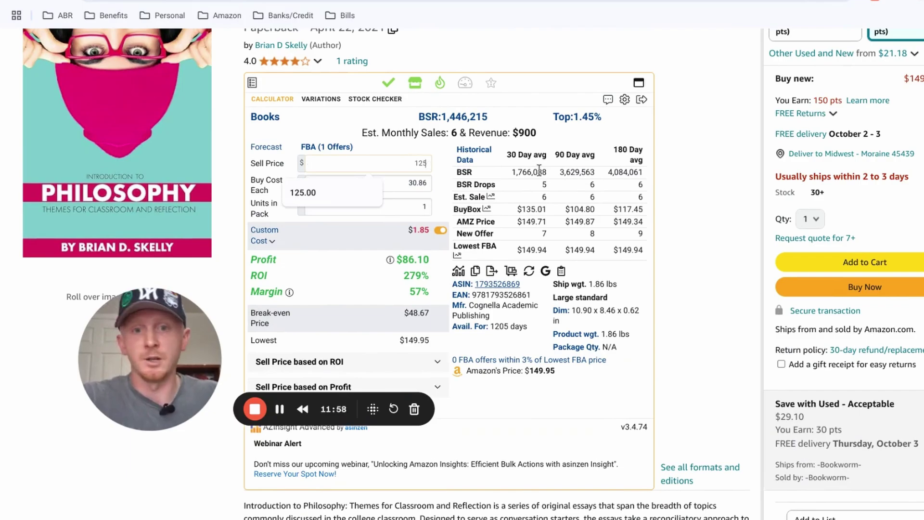
{"action": "left_click", "coordinate": [681, 172]}
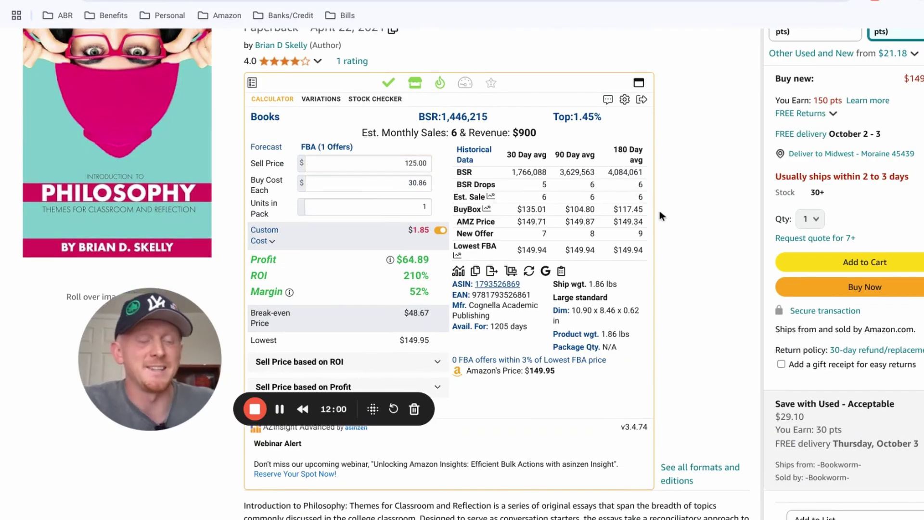
- Zoom the Keepa chart in on early 2023 to September 2024, narrow it to August and September 2024, and reset the zoom
{"action": "scroll", "coordinate": [661, 232], "scroll_direction": "down", "scroll_amount": 15}
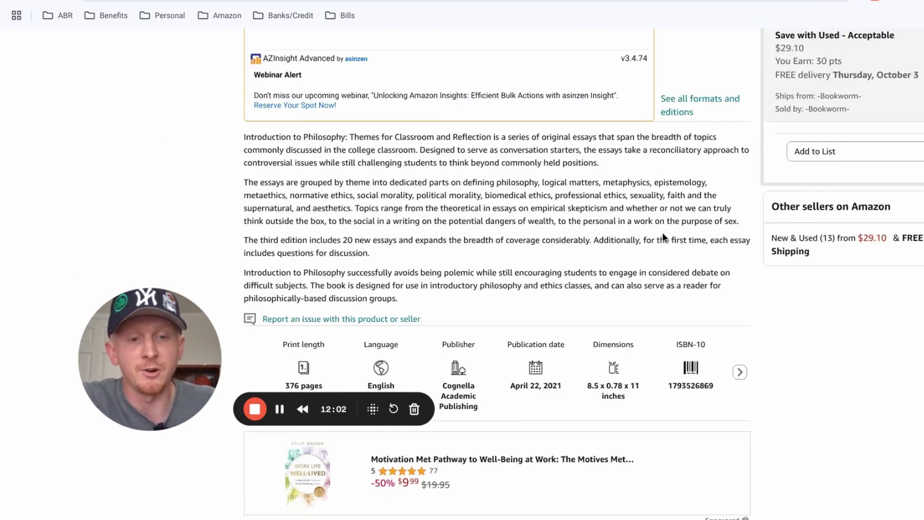
{"action": "left_click_drag", "start_coordinate": [268, 179], "coordinate": [471, 188]}
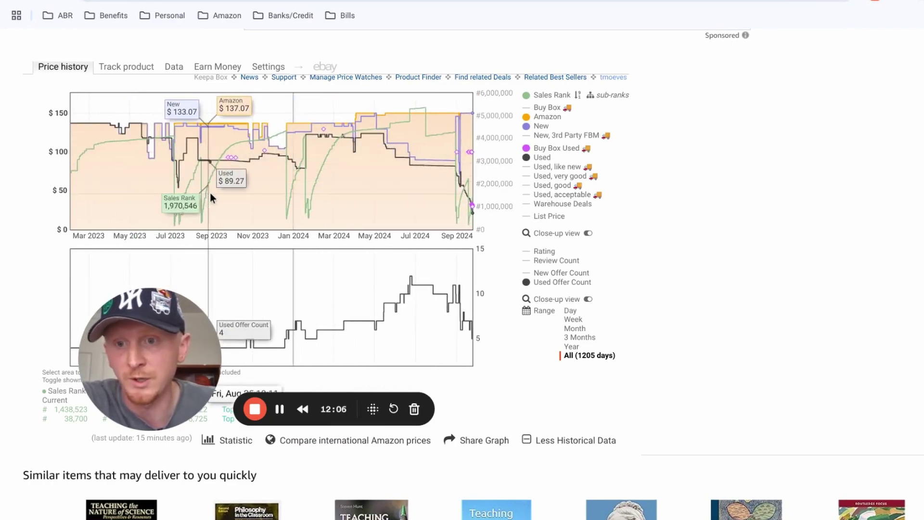
{"action": "left_click_drag", "start_coordinate": [471, 208], "coordinate": [435, 207]}
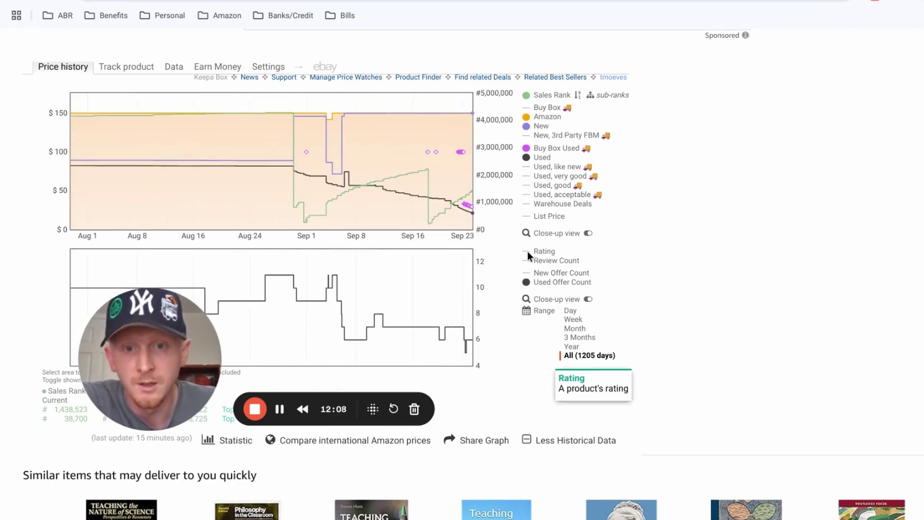
{"action": "double_click", "coordinate": [276, 200]}
- Recalculate the book's profit at a sell price of $75
{"action": "scroll", "coordinate": [747, 236], "scroll_direction": "up", "scroll_amount": 10}
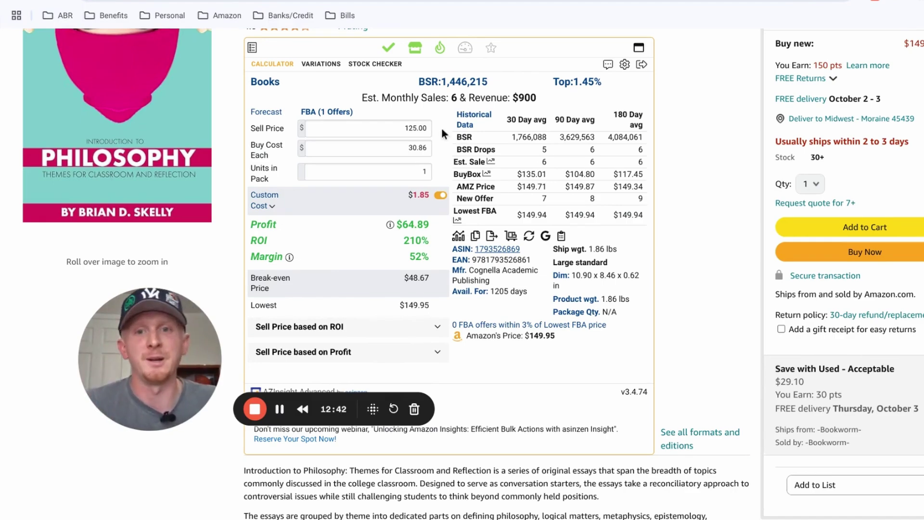
{"action": "double_click", "coordinate": [417, 127]}
{"action": "type", "text": "75"}
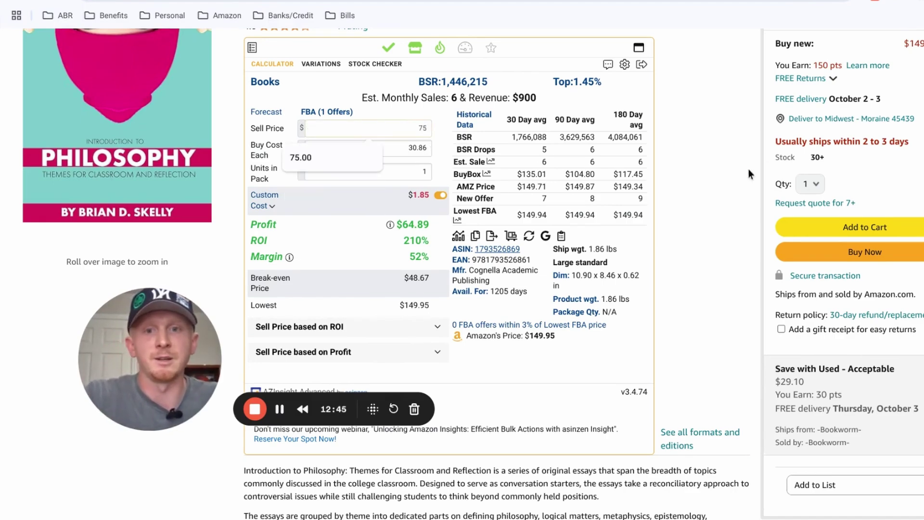
{"action": "key", "text": "Return"}
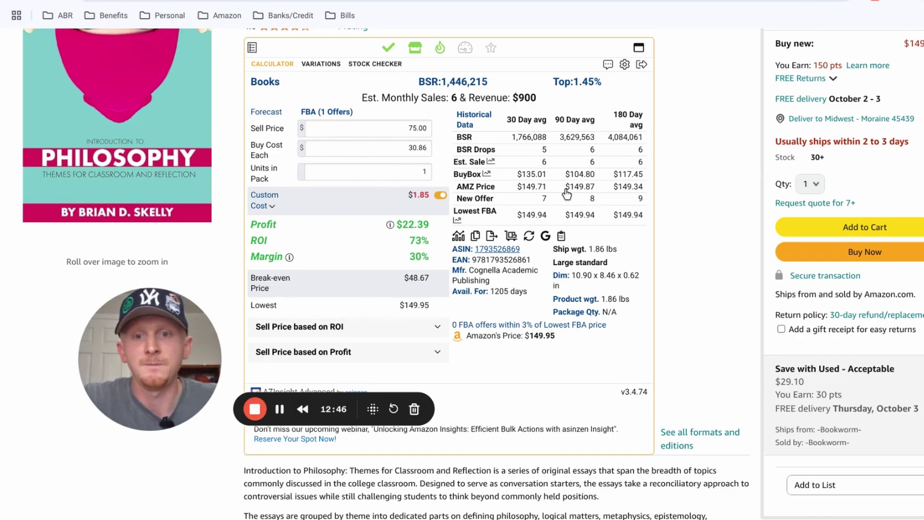
- Recalculate the philosophy book's profit at a sell price of $100
{"action": "double_click", "coordinate": [417, 127]}
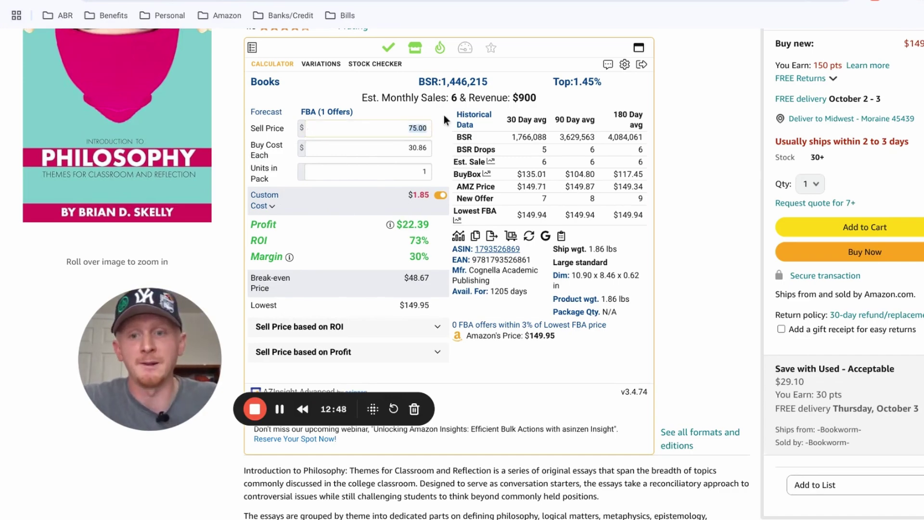
{"action": "type", "text": "100"}
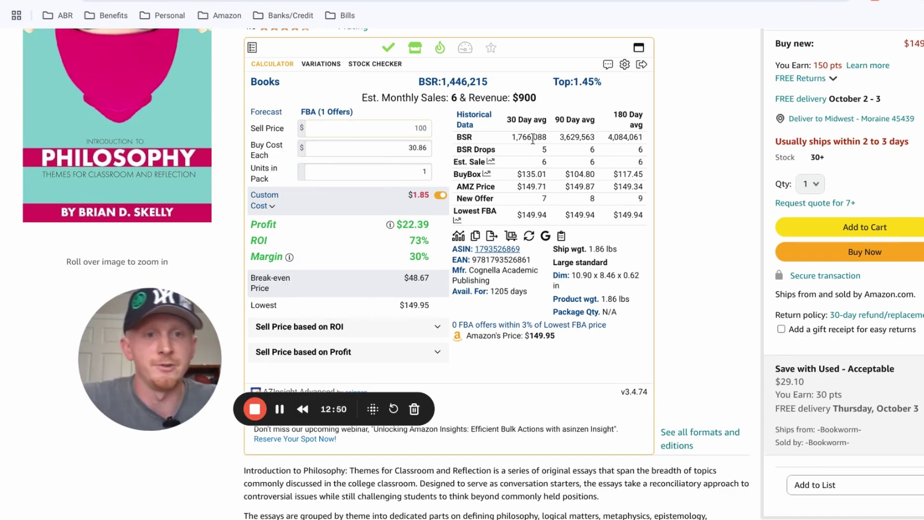
{"action": "key", "text": "Return"}
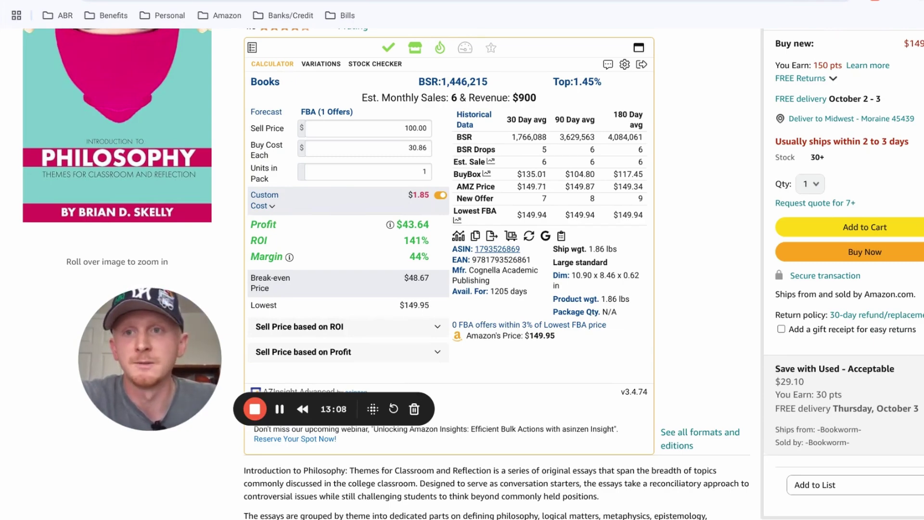
- Return to the Keepa deals, open The Triumph of Babylon 5 and show its price history for the past year
{"action": "left_click", "coordinate": [279, 1]}
{"action": "key", "text": "Escape"}
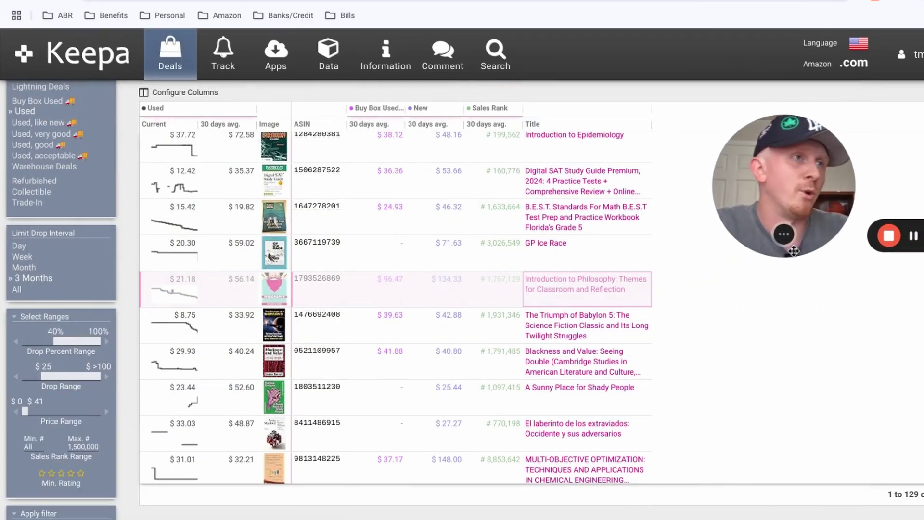
{"action": "scroll", "coordinate": [703, 345], "scroll_direction": "down", "scroll_amount": 2}
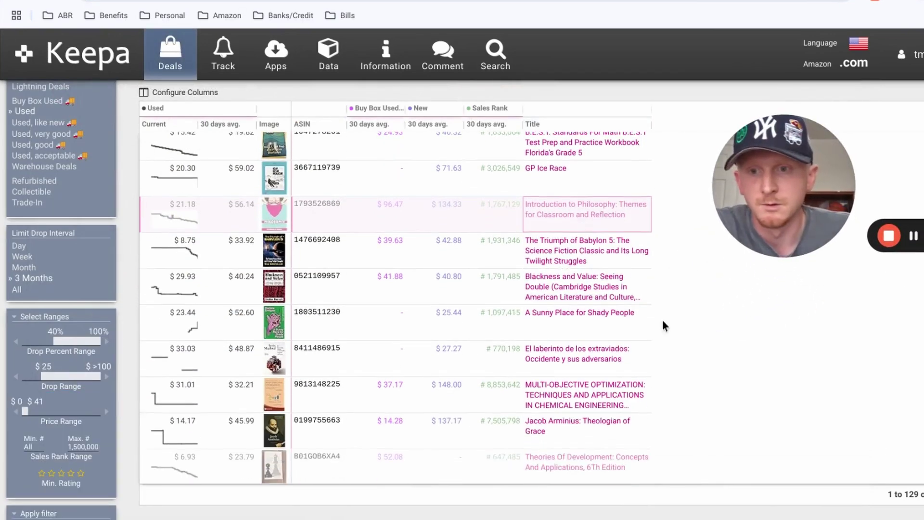
{"action": "left_click", "coordinate": [573, 248]}
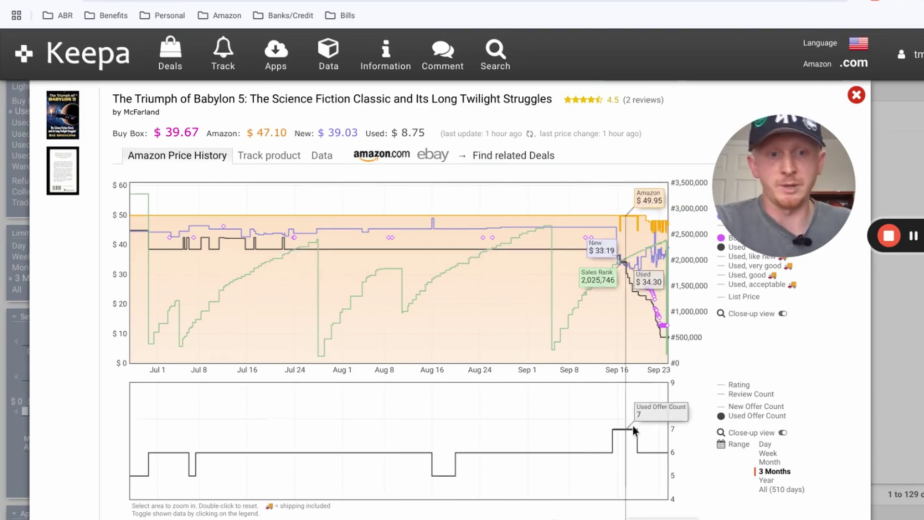
{"action": "left_click", "coordinate": [771, 480]}
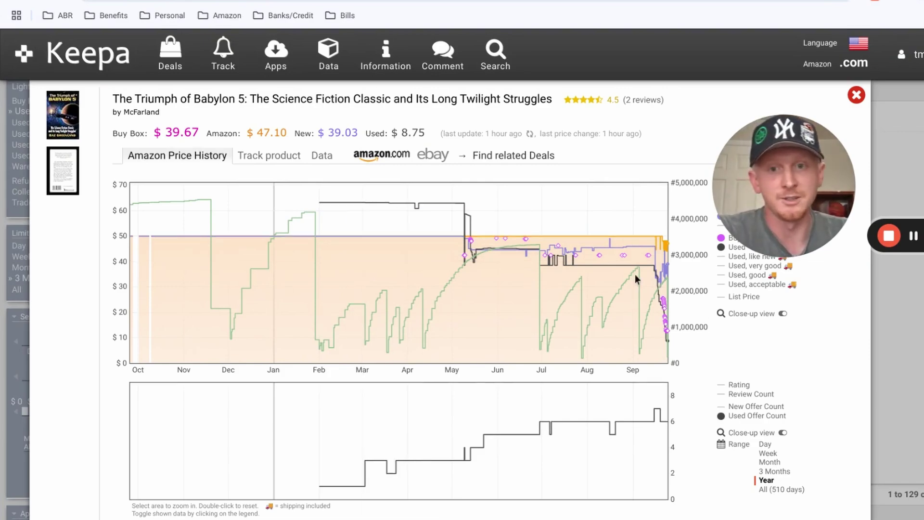
- Open the Amazon page of The Triumph of Babylon 5 in a new tab and dismiss the offers list
{"action": "right_click", "coordinate": [384, 155]}
{"action": "left_click", "coordinate": [423, 165]}
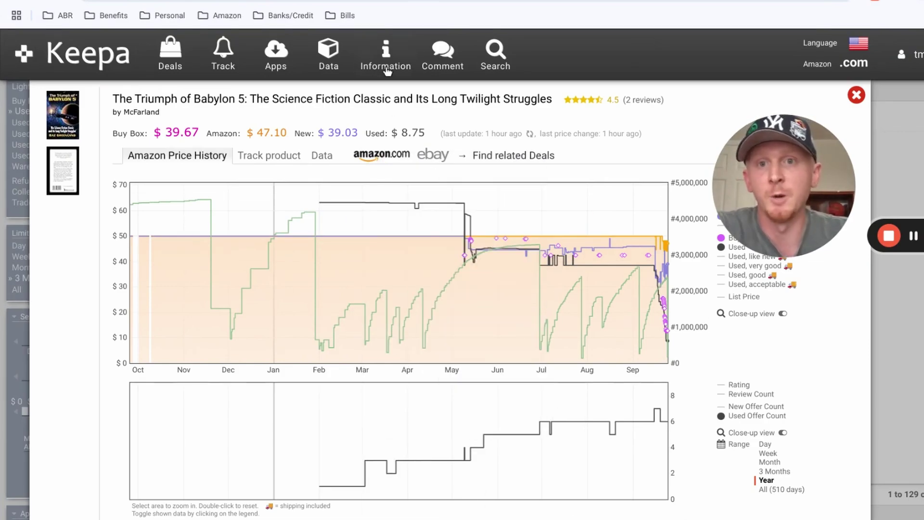
{"action": "key", "text": "ctrl+Tab"}
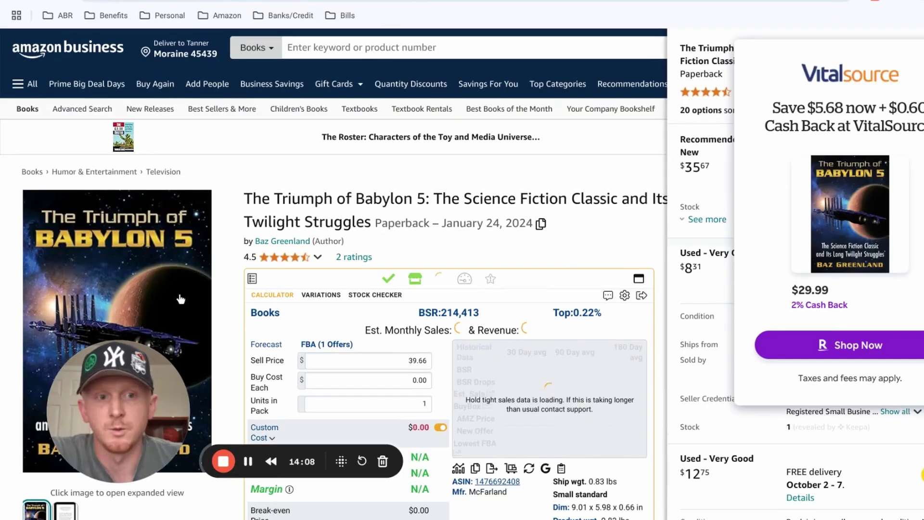
{"action": "left_click", "coordinate": [302, 183]}
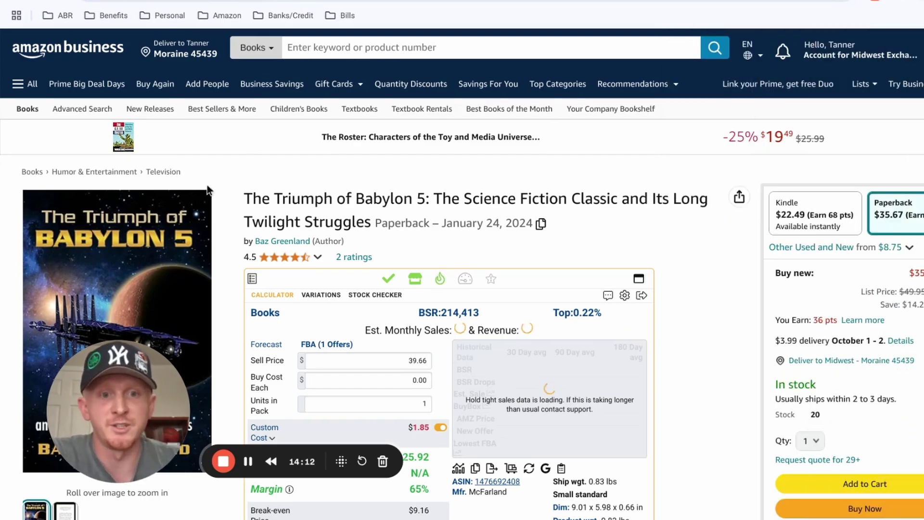
- Check the book's sales data and switch the Keepa chart on the Amazon page to the one-year range
{"action": "scroll", "coordinate": [213, 179], "scroll_direction": "down", "scroll_amount": 5}
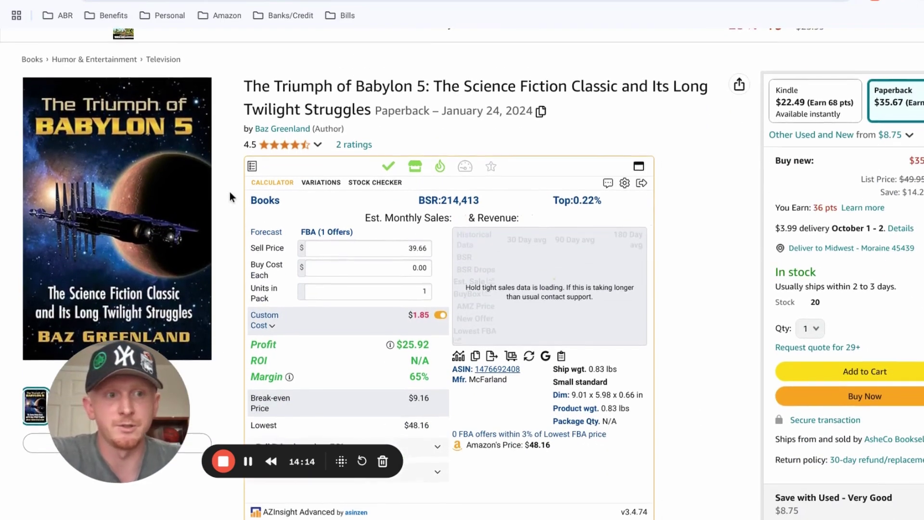
{"action": "scroll", "coordinate": [644, 225], "scroll_direction": "up", "scroll_amount": 1}
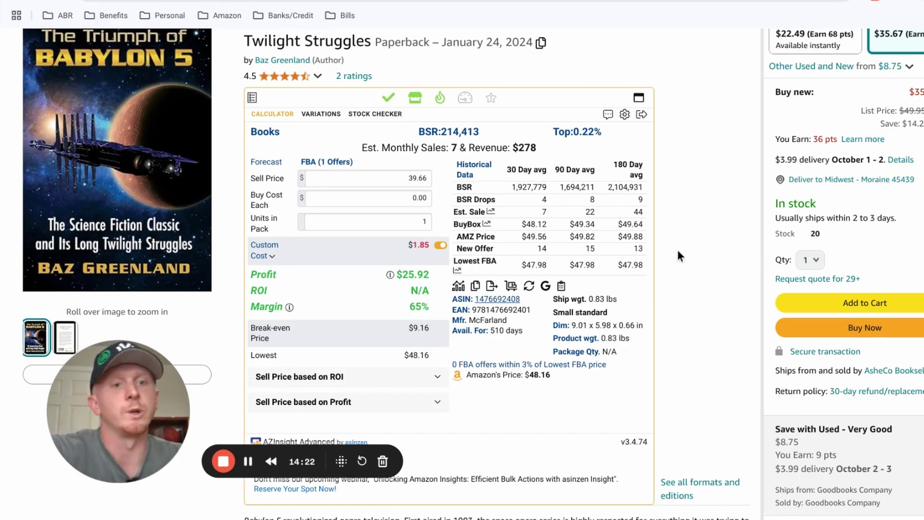
{"action": "scroll", "coordinate": [679, 250], "scroll_direction": "down", "scroll_amount": 15}
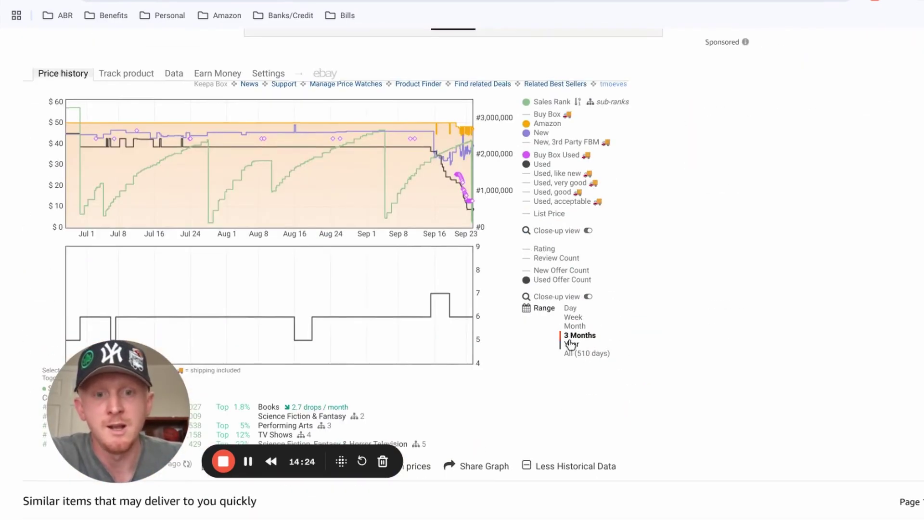
{"action": "left_click", "coordinate": [571, 343]}
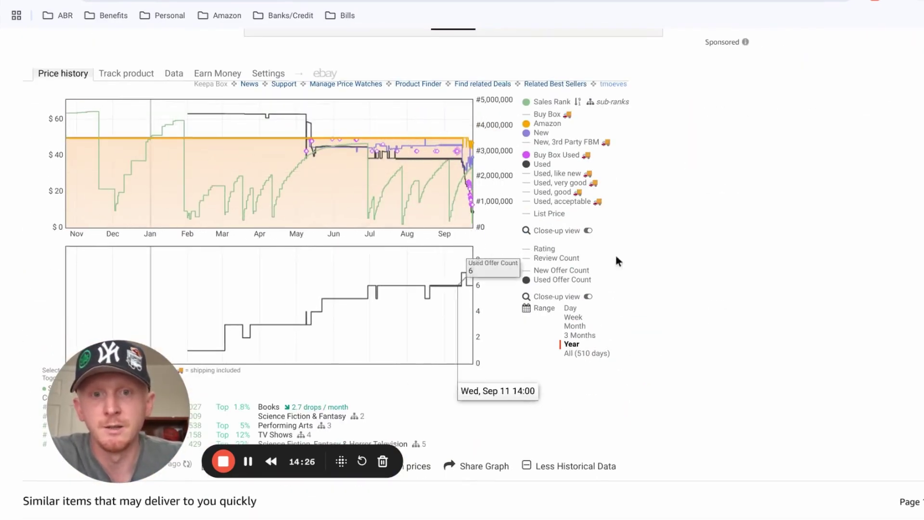
- Check the cheapest used offer for the Babylon 5 book and set the buy cost to 8.31+3.99
{"action": "scroll", "coordinate": [734, 278], "scroll_direction": "up", "scroll_amount": 9}
{"action": "left_click", "coordinate": [851, 283]}
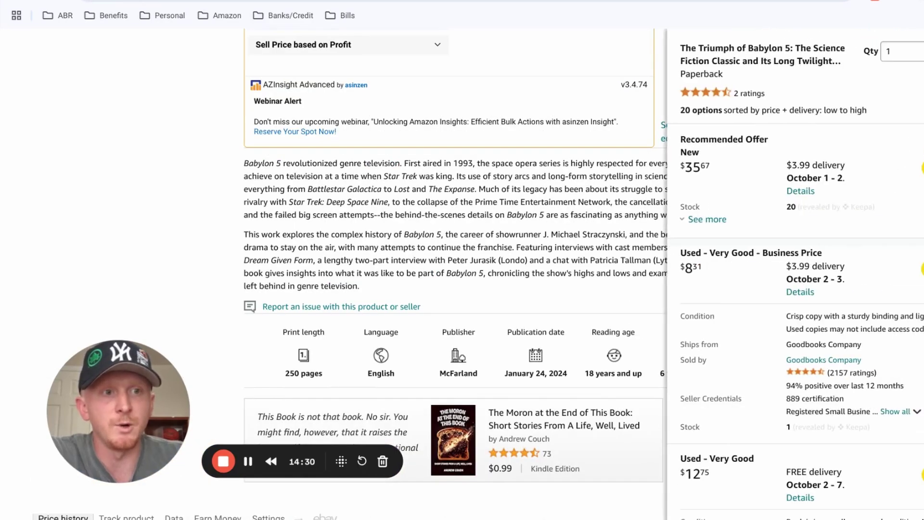
{"action": "left_click", "coordinate": [682, 157]}
{"action": "scroll", "coordinate": [402, 288], "scroll_direction": "up", "scroll_amount": 10}
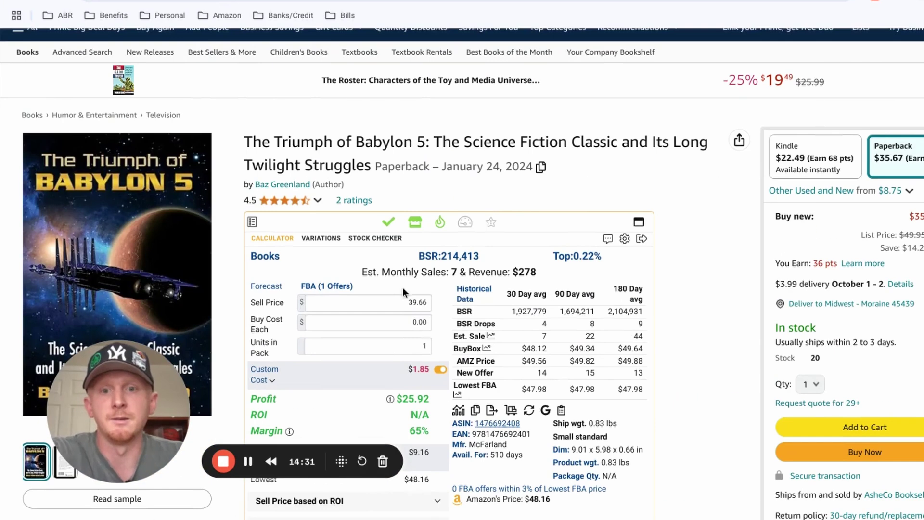
{"action": "left_click", "coordinate": [425, 324]}
{"action": "type", "text": "8.31+"}
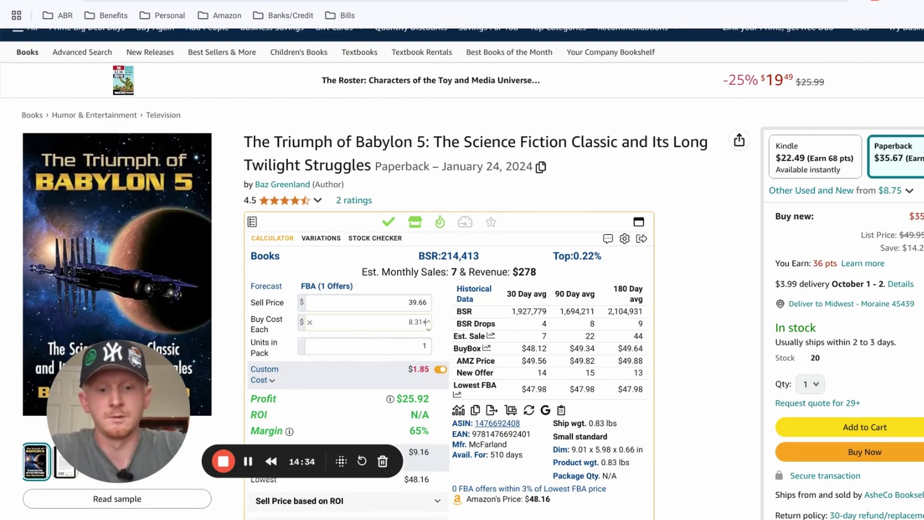
{"action": "type", "text": ".99"}
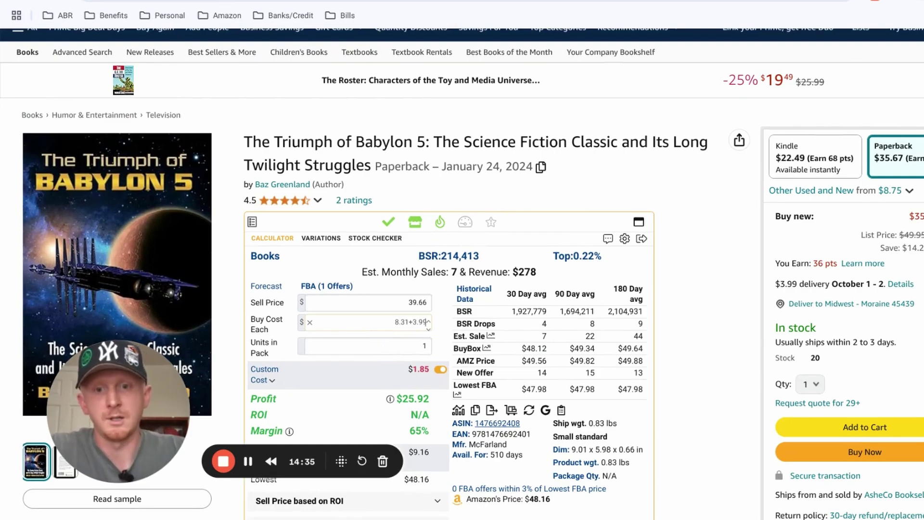
- Calculate the Babylon 5 book's profit at a sell price of $29.99
{"action": "left_click", "coordinate": [419, 303]}
{"action": "double_click", "coordinate": [423, 303]}
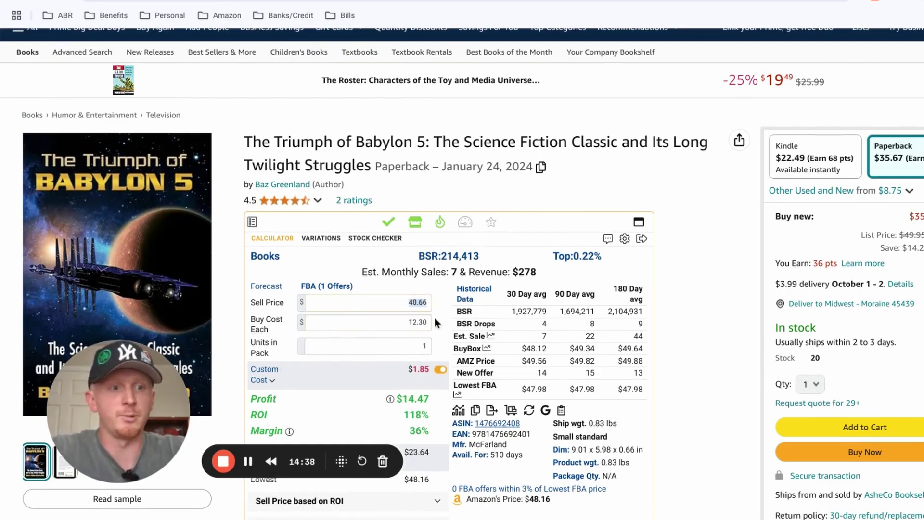
{"action": "type", "text": "29.99"}
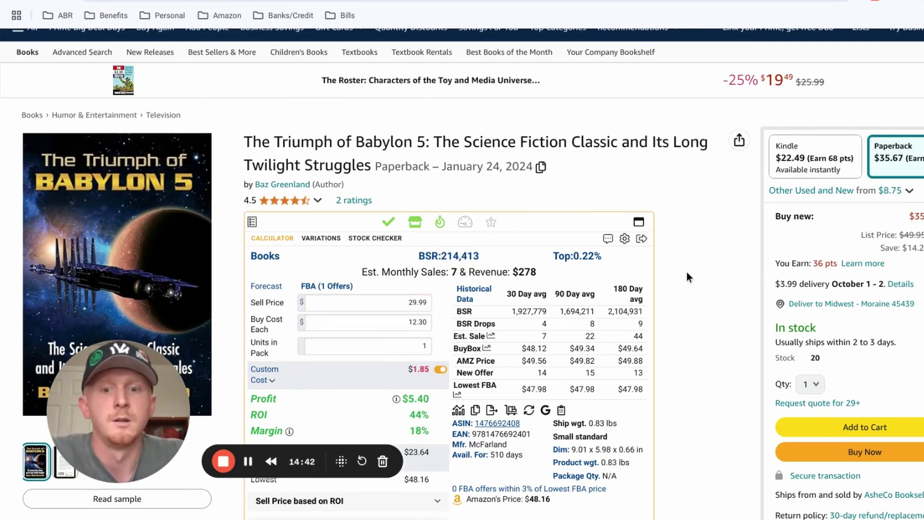
- Filter the Babylon 5 book's Amazon offers to new condition and review their prices, sellers and stock
{"action": "scroll", "coordinate": [688, 272], "scroll_direction": "down", "scroll_amount": 2}
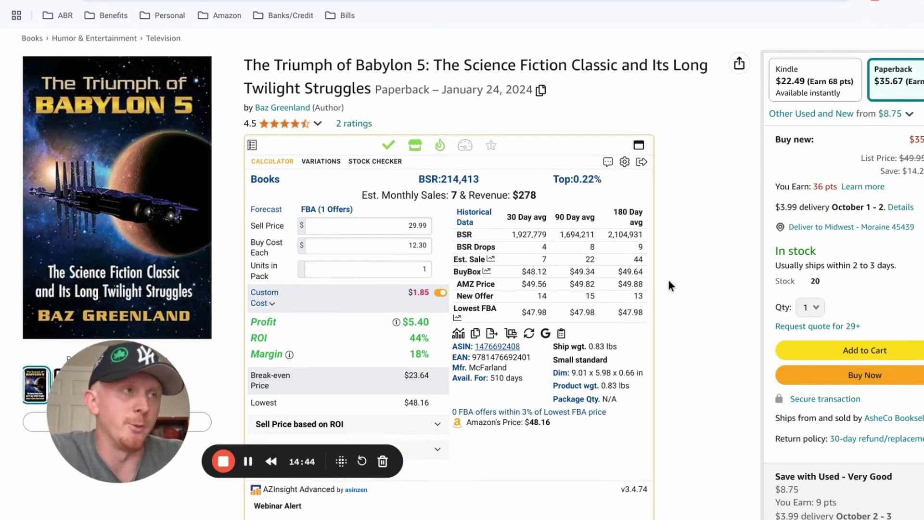
{"action": "scroll", "coordinate": [669, 274], "scroll_direction": "down", "scroll_amount": 1}
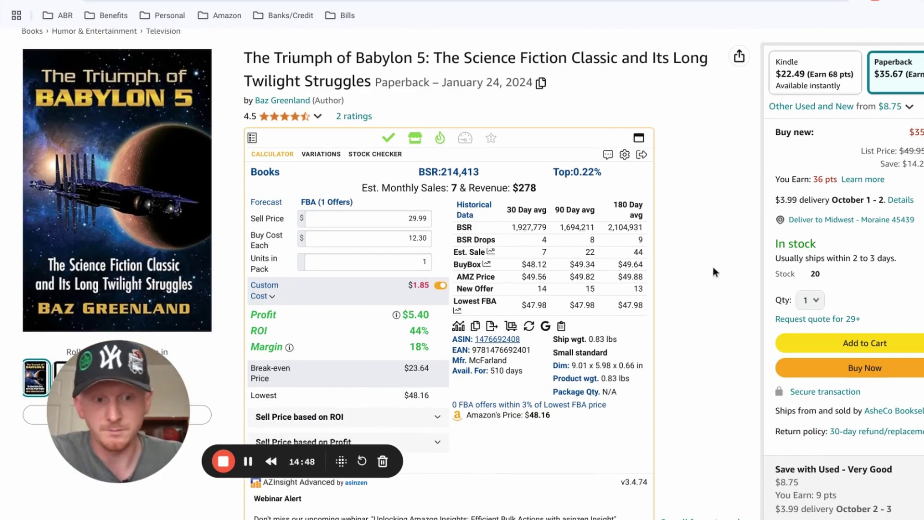
{"action": "scroll", "coordinate": [714, 268], "scroll_direction": "down", "scroll_amount": 8}
{"action": "left_click", "coordinate": [820, 263]}
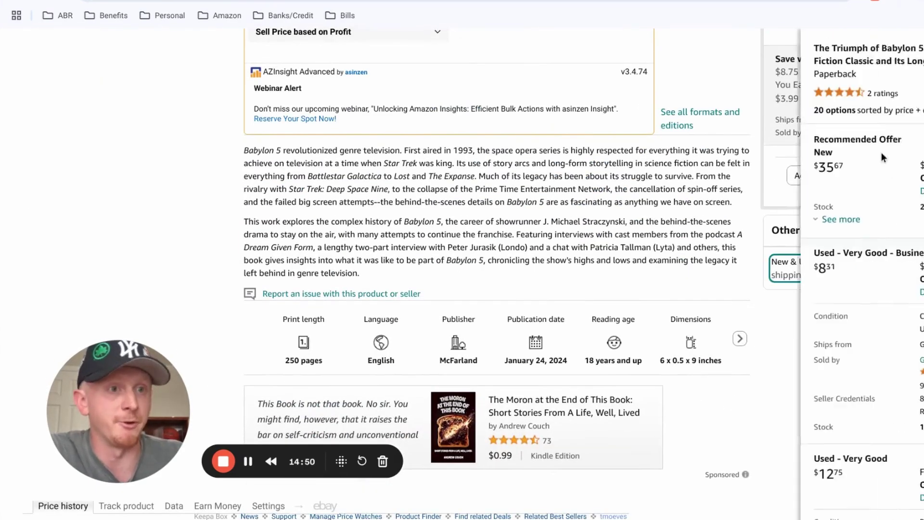
{"action": "left_click", "coordinate": [902, 109]}
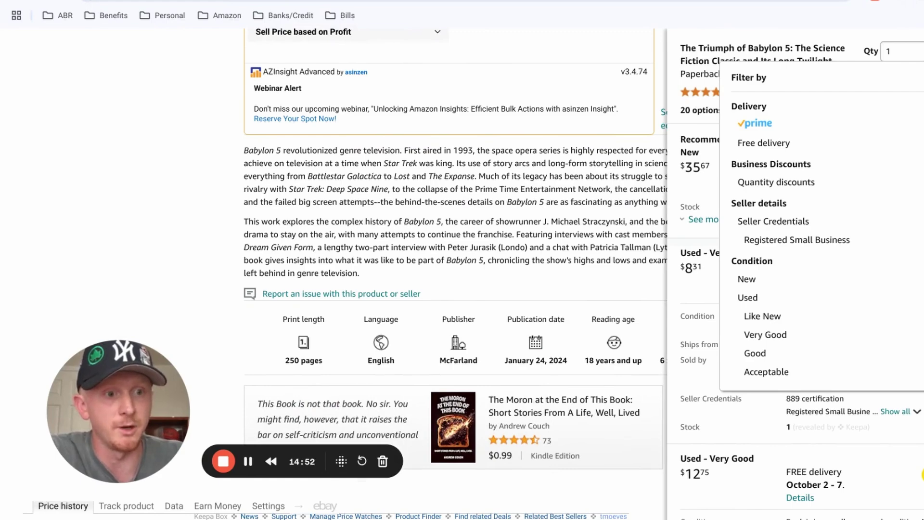
{"action": "left_click", "coordinate": [755, 123]}
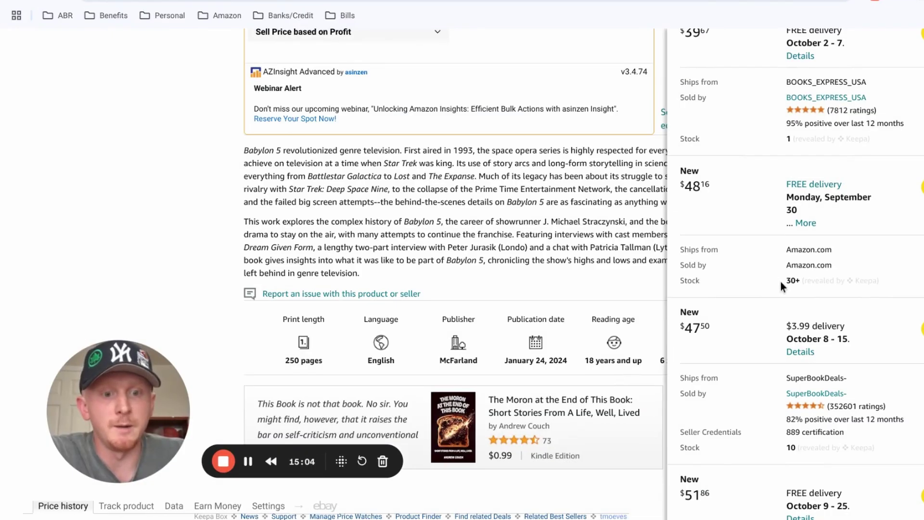
{"action": "scroll", "coordinate": [781, 282], "scroll_direction": "up", "scroll_amount": 5}
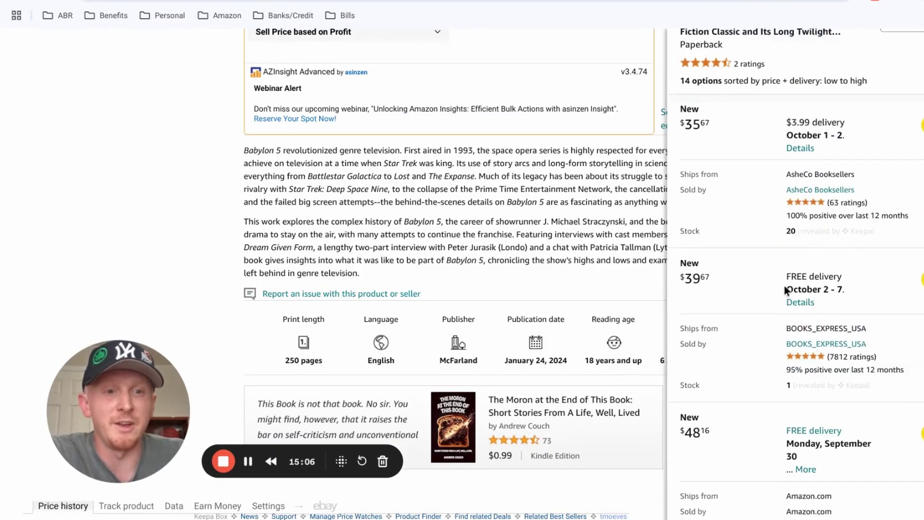
{"action": "left_click", "coordinate": [444, 167]}
- Recalculate the Babylon 5 book's profit at a sell price of $39.99
{"action": "scroll", "coordinate": [443, 167], "scroll_direction": "up", "scroll_amount": 8}
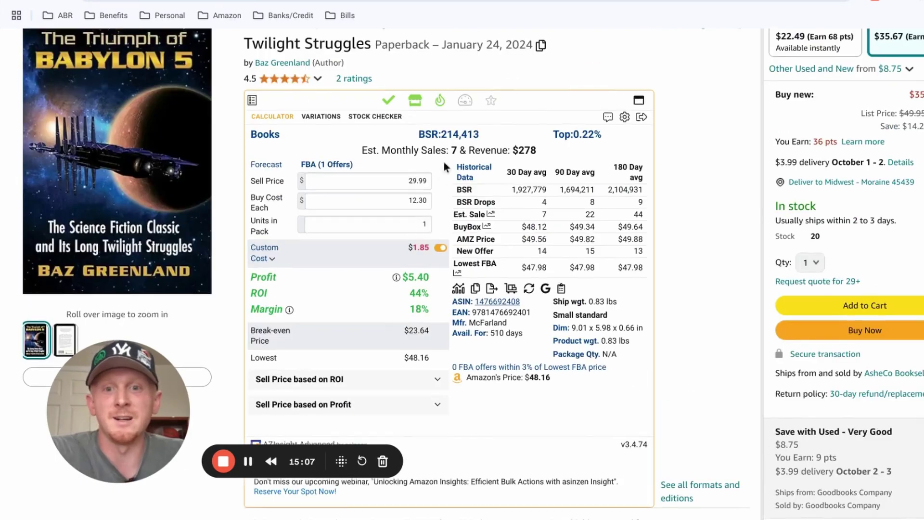
{"action": "left_click", "coordinate": [413, 179]}
{"action": "key", "text": "BackSpace"}
{"action": "type", "text": "3"}
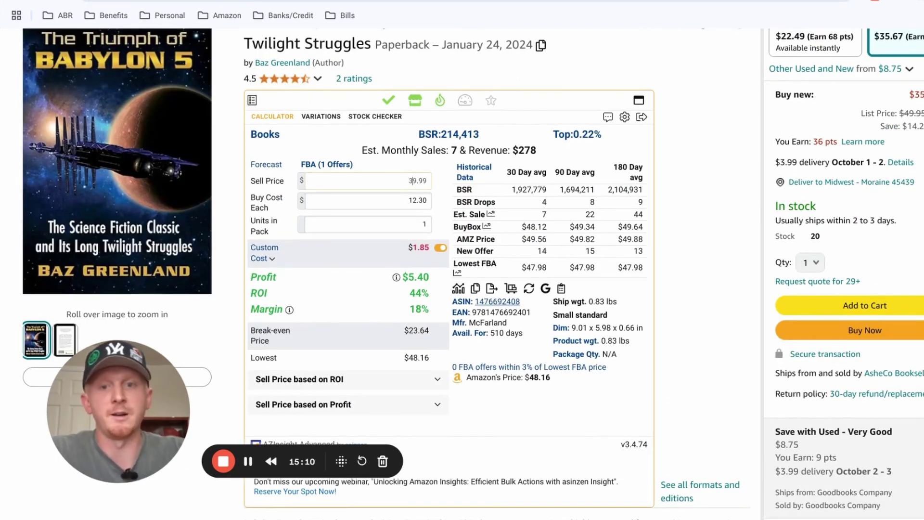
{"action": "key", "text": "Return"}
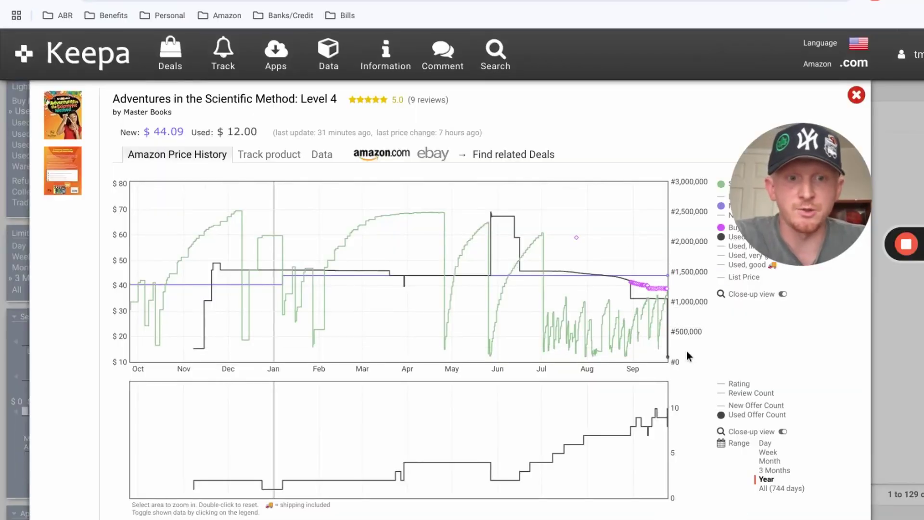
- Zoom the Keepa chart of Adventures in the Scientific Method: Level 4 in on mid-April to September and reset the zoom
{"action": "left_click_drag", "start_coordinate": [657, 337], "coordinate": [686, 342]}
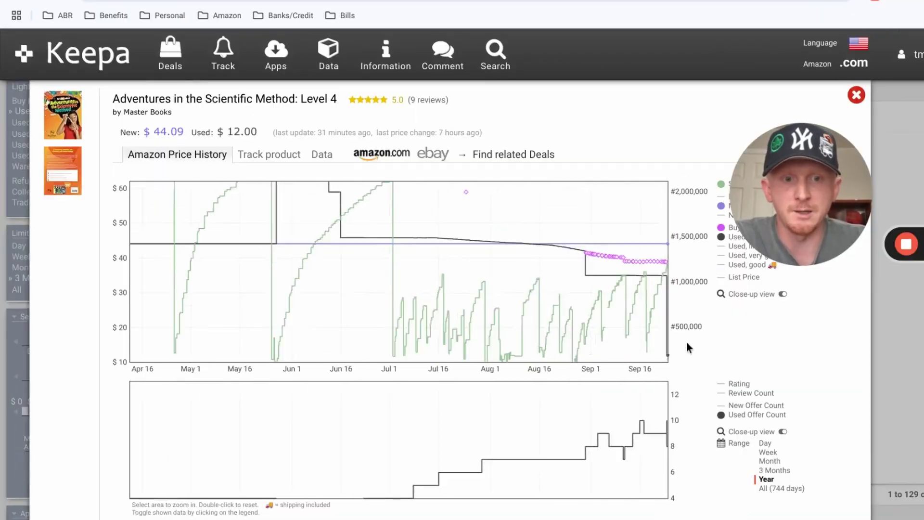
{"action": "double_click", "coordinate": [511, 302]}
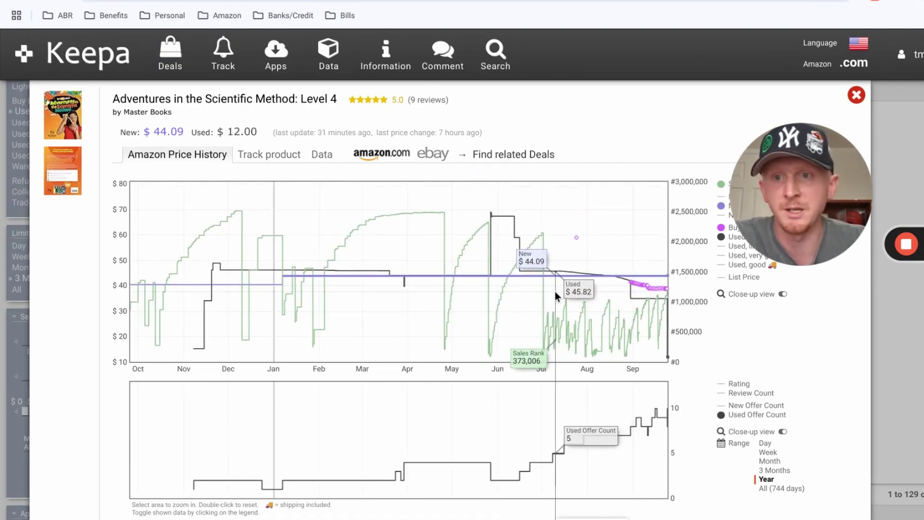
- Open the Amazon page of Adventures in the Scientific Method: Level 4 in a new tab and check the recommended used offer's details
{"action": "right_click", "coordinate": [375, 156]}
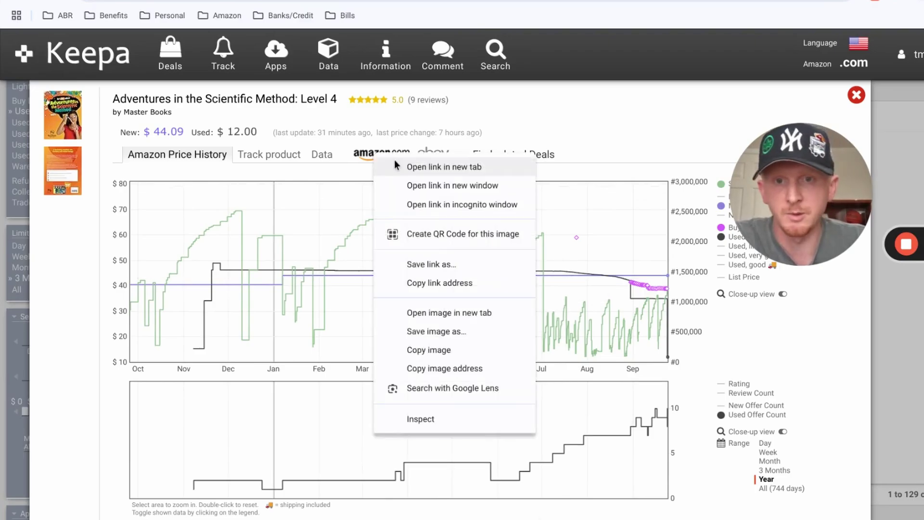
{"action": "left_click", "coordinate": [397, 167]}
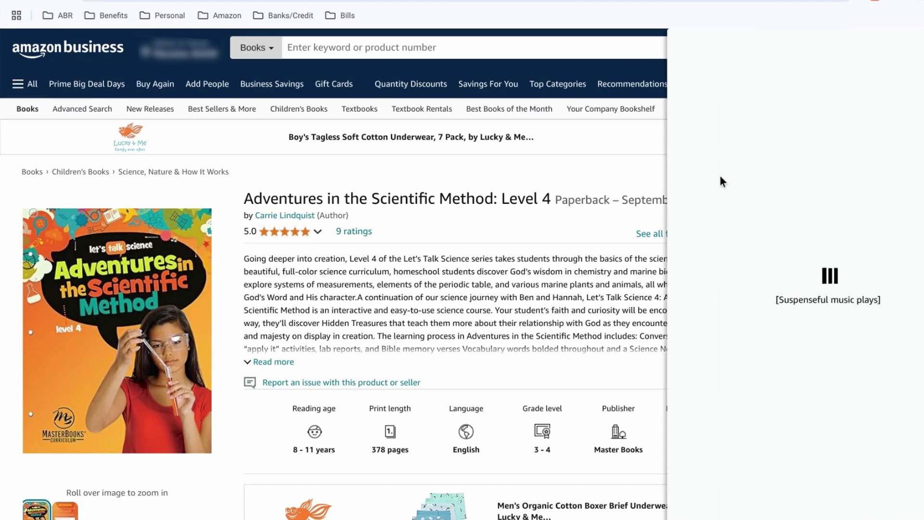
{"action": "left_click", "coordinate": [717, 234]}
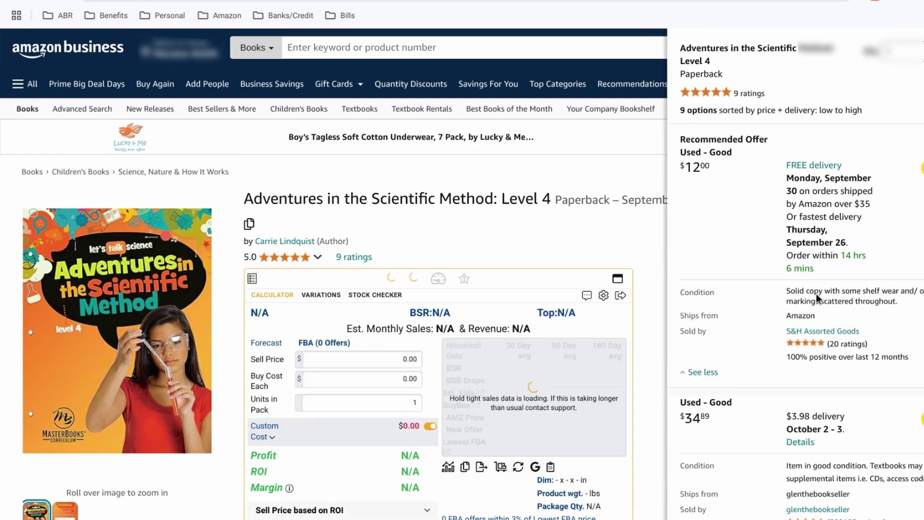
{"action": "left_click", "coordinate": [701, 371]}
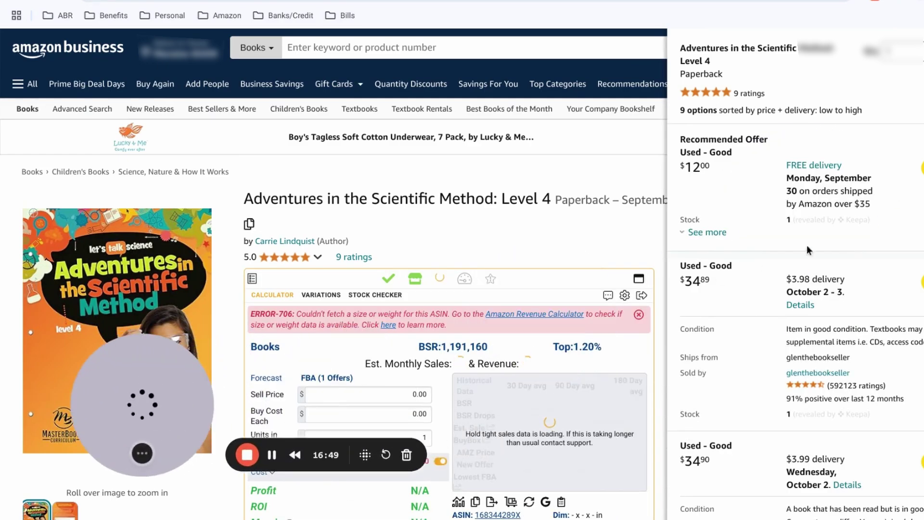
- Expand the recommended used offer to check its seller, condition and delivery details, and close the offer list
{"action": "left_click", "coordinate": [705, 232]}
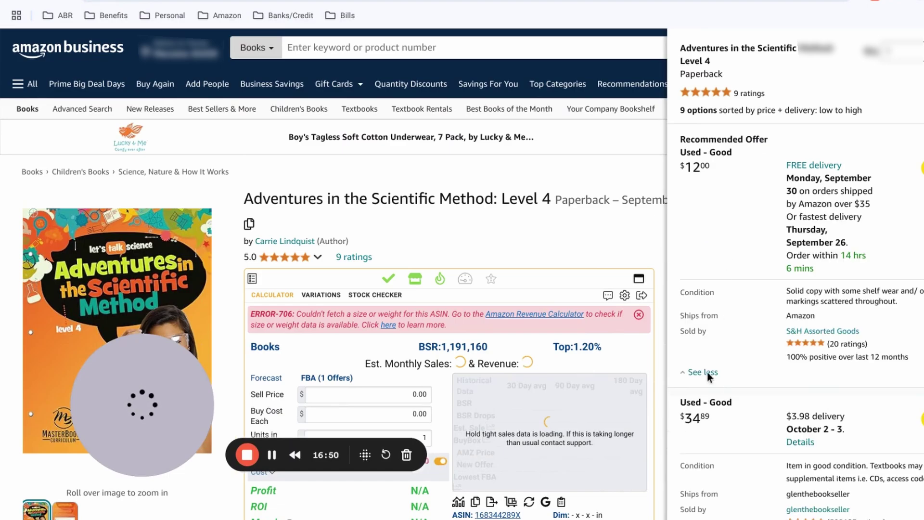
{"action": "left_click", "coordinate": [706, 371]}
{"action": "left_click", "coordinate": [586, 229]}
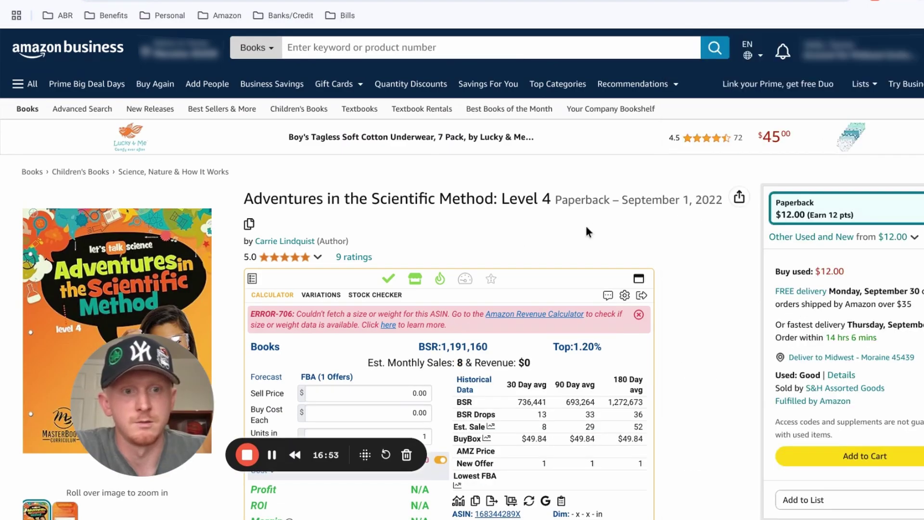
- Filter the book's Amazon offers to Prime delivery, review them, and close the filter and offer list
{"action": "scroll", "coordinate": [585, 226], "scroll_direction": "down", "scroll_amount": 5}
{"action": "left_click", "coordinate": [799, 304]}
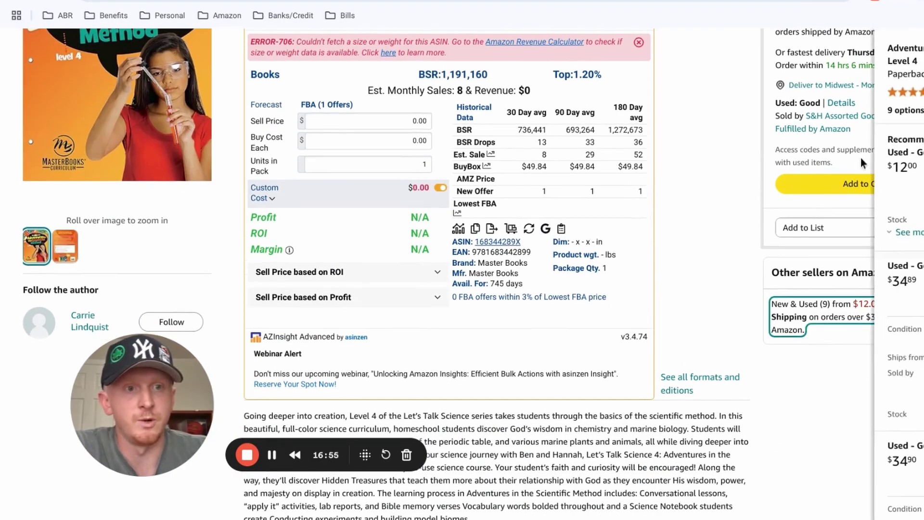
{"action": "left_click", "coordinate": [922, 51]}
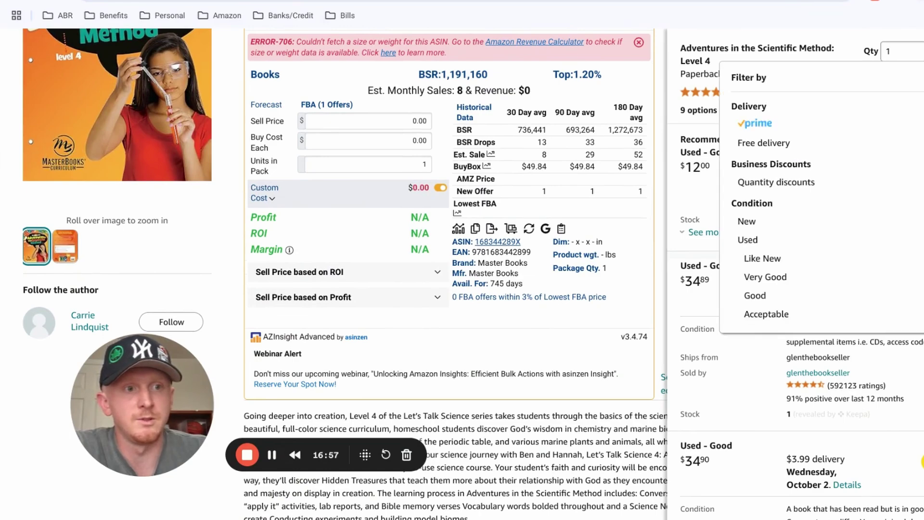
{"action": "left_click", "coordinate": [755, 124]}
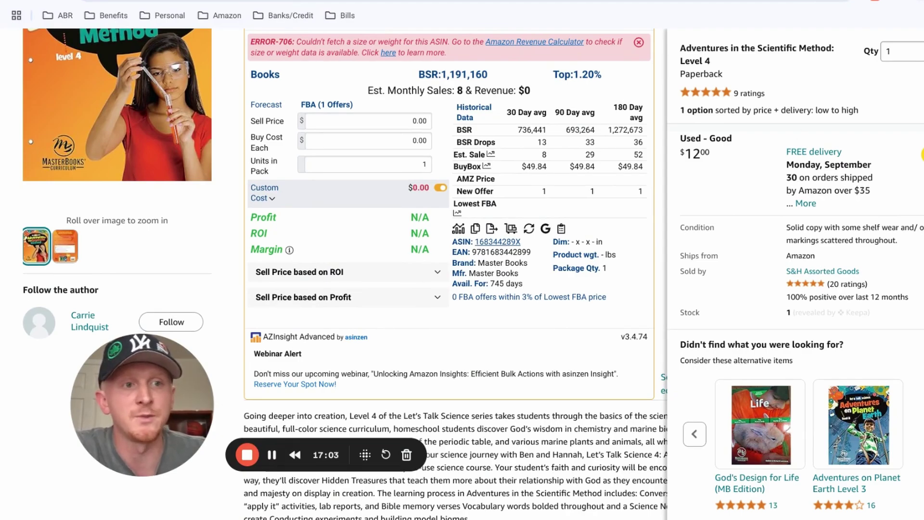
{"action": "left_click", "coordinate": [922, 52]}
{"action": "left_click", "coordinate": [923, 78]}
{"action": "left_click", "coordinate": [646, 228]}
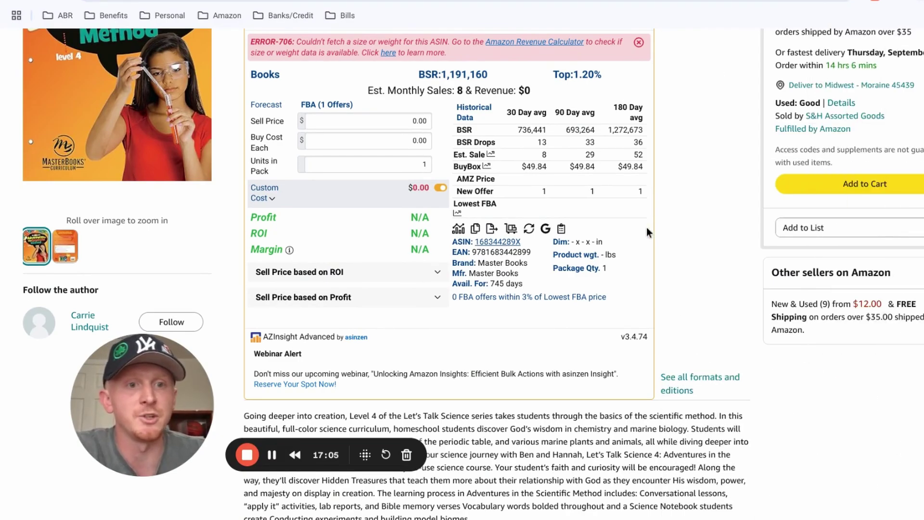
- Set the buy cost of Adventures in the Scientific Method: Level 4 to $12 in the profit calculator
{"action": "scroll", "coordinate": [683, 258], "scroll_direction": "up", "scroll_amount": 1}
{"action": "scroll", "coordinate": [683, 260], "scroll_direction": "up", "scroll_amount": 5}
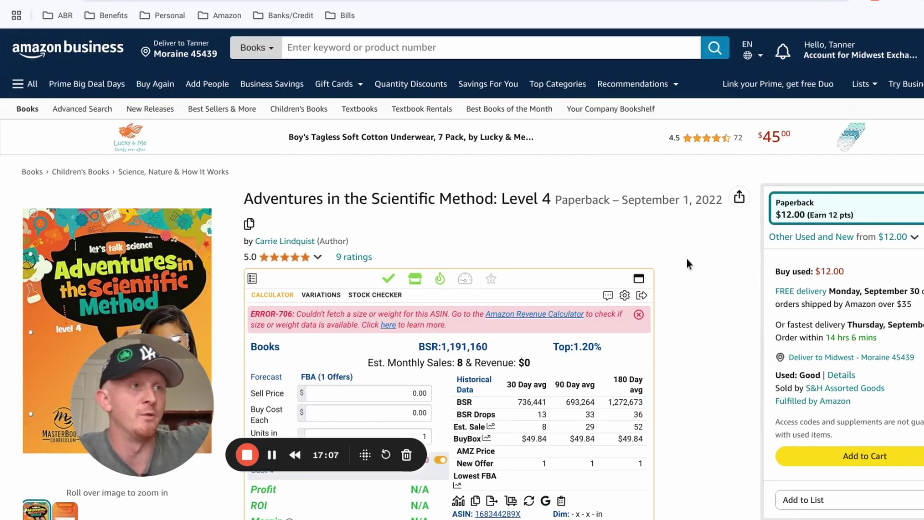
{"action": "scroll", "coordinate": [687, 260], "scroll_direction": "down", "scroll_amount": 3}
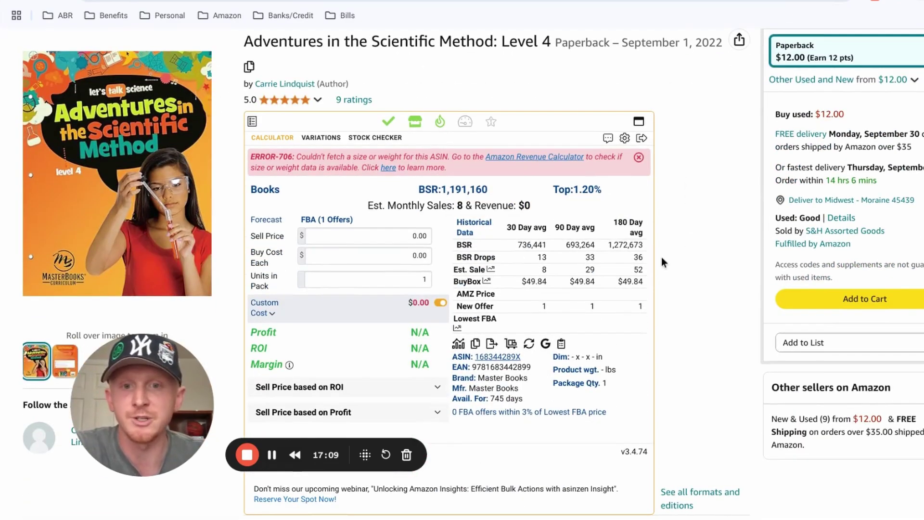
{"action": "left_click", "coordinate": [421, 256]}
{"action": "type", "text": "12"}
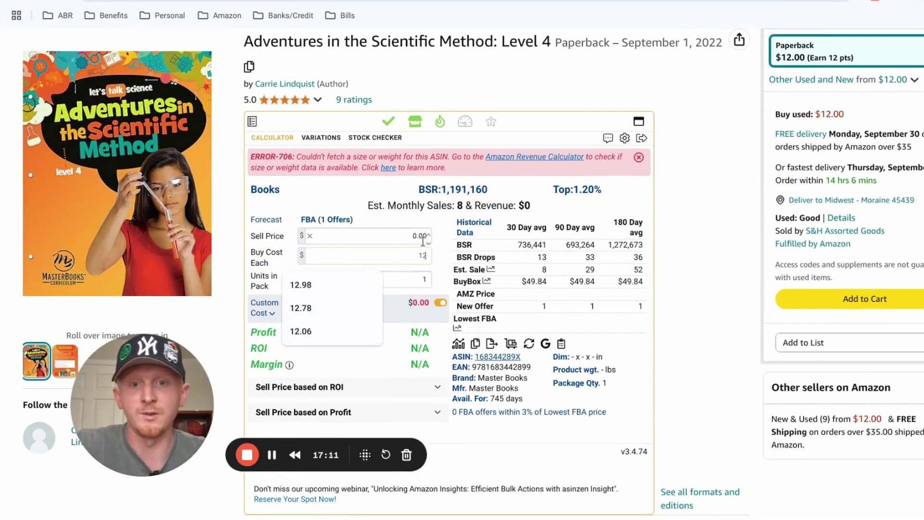
{"action": "left_click", "coordinate": [423, 237]}
- Review the prices, conditions and sellers of all the book's new and used Amazon offers and close the list
{"action": "left_click", "coordinate": [894, 420]}
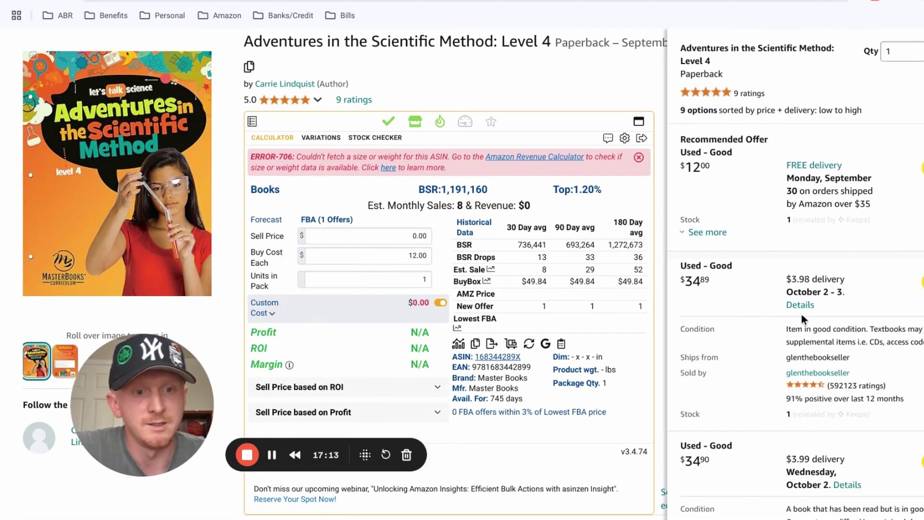
{"action": "scroll", "coordinate": [819, 287], "scroll_direction": "down", "scroll_amount": 3}
{"action": "scroll", "coordinate": [819, 287], "scroll_direction": "down", "scroll_amount": 5}
{"action": "scroll", "coordinate": [818, 294], "scroll_direction": "up", "scroll_amount": 6}
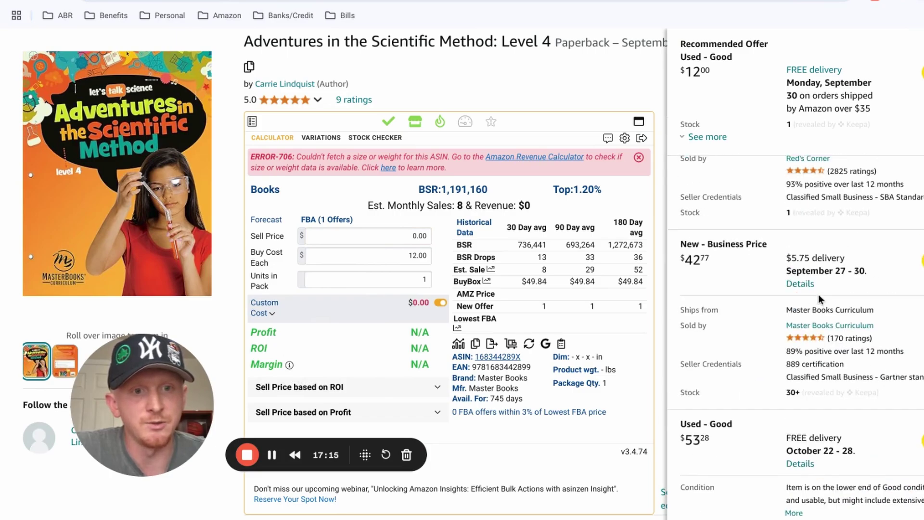
{"action": "scroll", "coordinate": [818, 300], "scroll_direction": "up", "scroll_amount": 2}
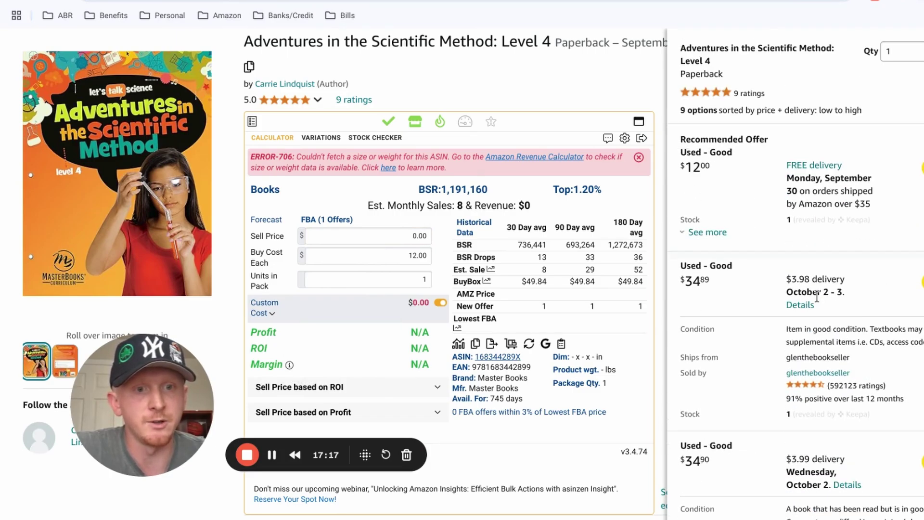
{"action": "key", "text": "Escape"}
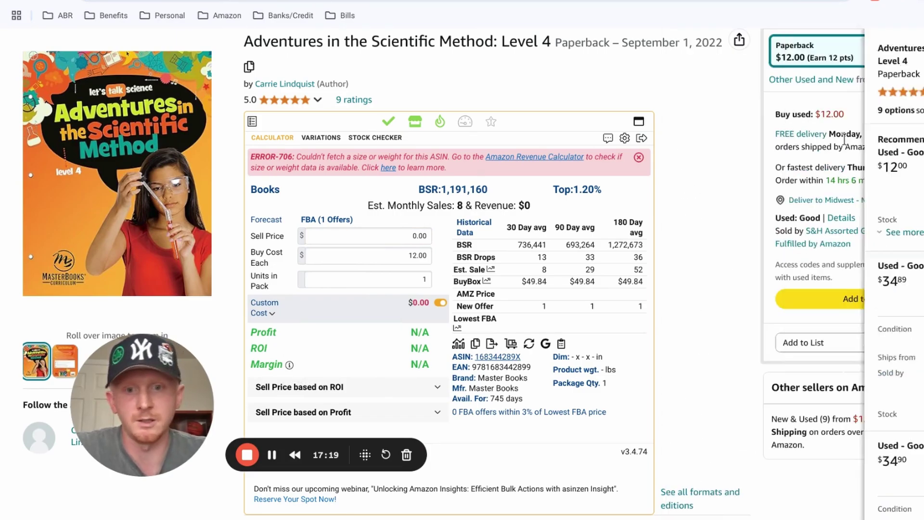
{"action": "double_click", "coordinate": [500, 366]}
{"action": "right_click", "coordinate": [522, 369]}
{"action": "left_click", "coordinate": [554, 382]}
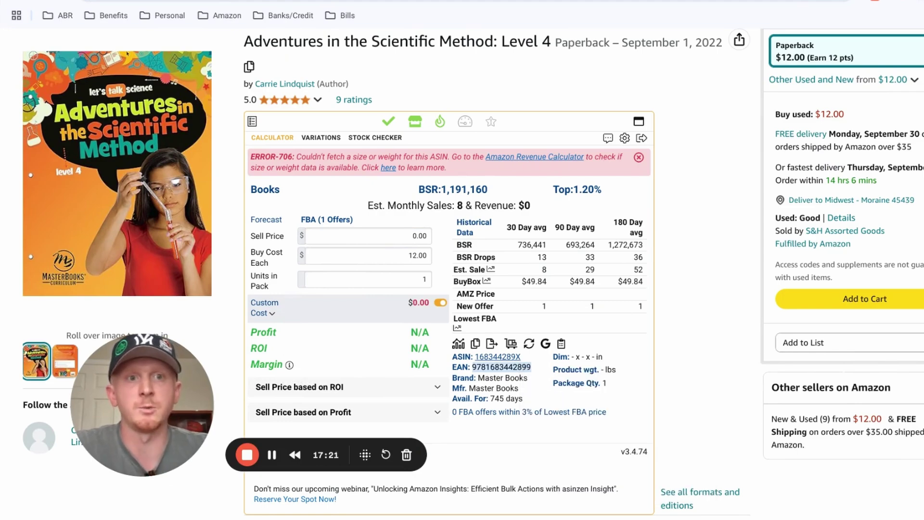
{"action": "key", "text": "ctrl+Tab"}
{"action": "left_click", "coordinate": [227, 300]}
{"action": "right_click", "coordinate": [236, 304]}
{"action": "left_click", "coordinate": [248, 126]}
{"action": "key", "text": "Return"}
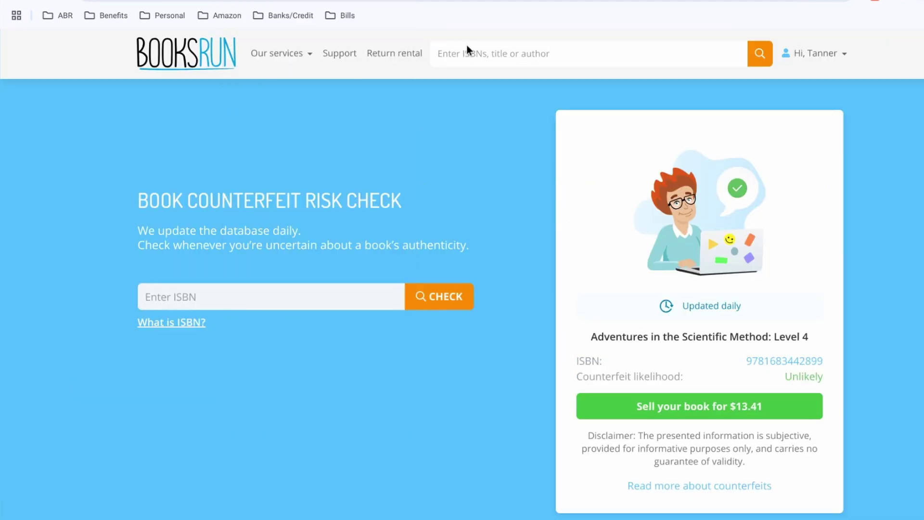
{"action": "key", "text": "ctrl+shift+Tab"}
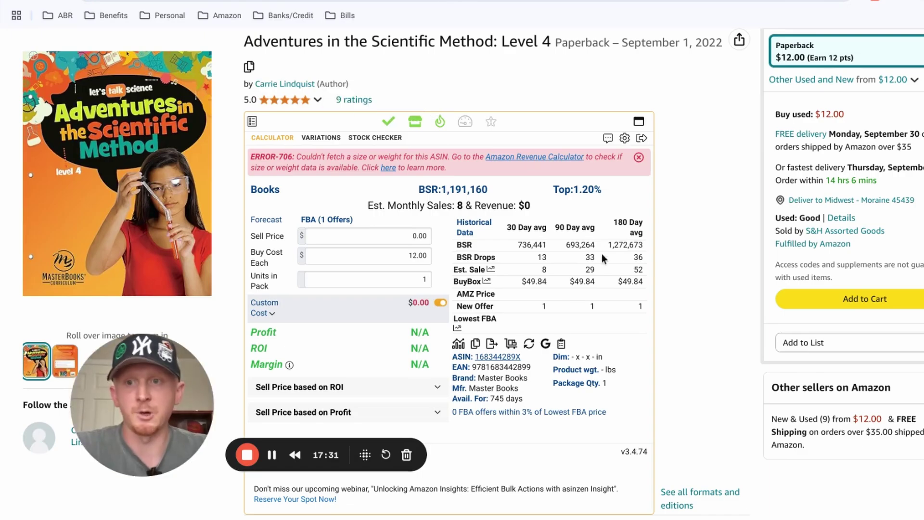
- Show the book's full 744-day Keepa price history on the Amazon page and examine its price and sales rank trends
{"action": "scroll", "coordinate": [660, 233], "scroll_direction": "down", "scroll_amount": 15}
{"action": "scroll", "coordinate": [593, 261], "scroll_direction": "up", "scroll_amount": 5}
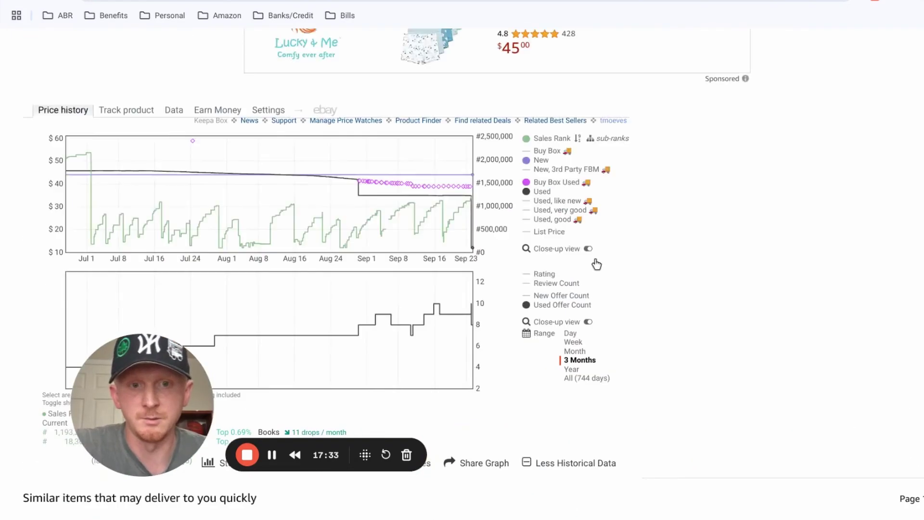
{"action": "left_click", "coordinate": [584, 372]}
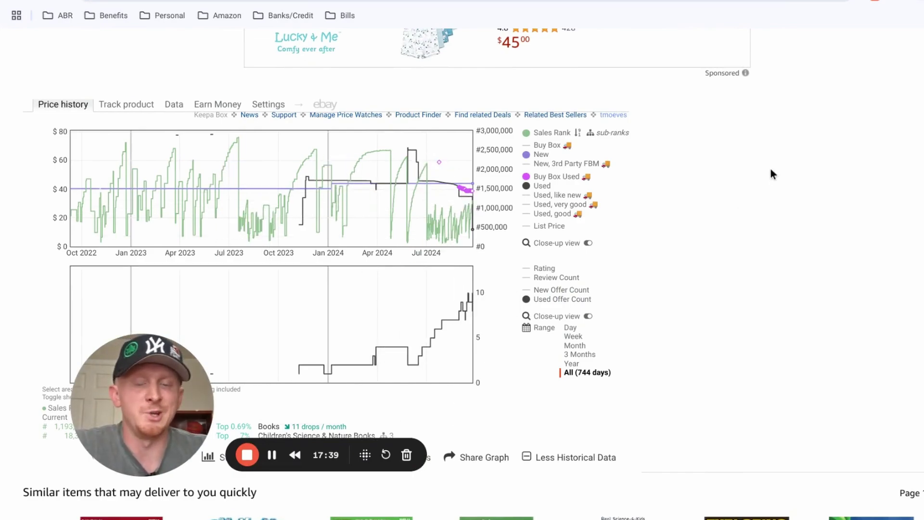
- Set the book's sell price to $49.95 in the profit calculator
{"action": "scroll", "coordinate": [550, 257], "scroll_direction": "up", "scroll_amount": 12}
{"action": "left_click", "coordinate": [424, 94]}
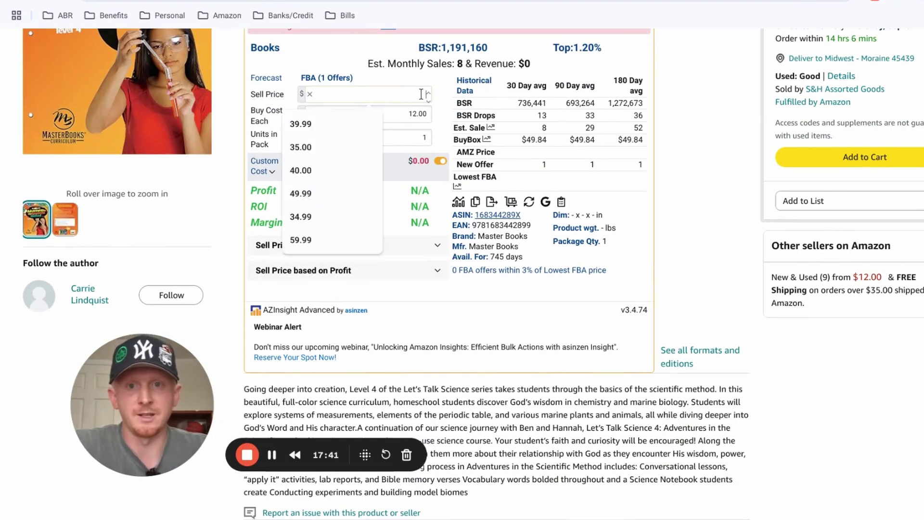
{"action": "type", "text": "49.95"}
{"action": "left_click", "coordinate": [706, 218]}
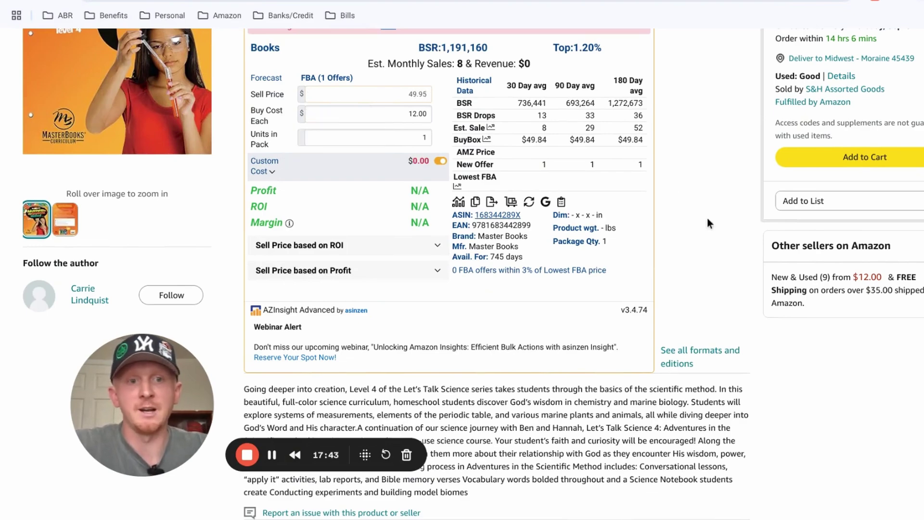